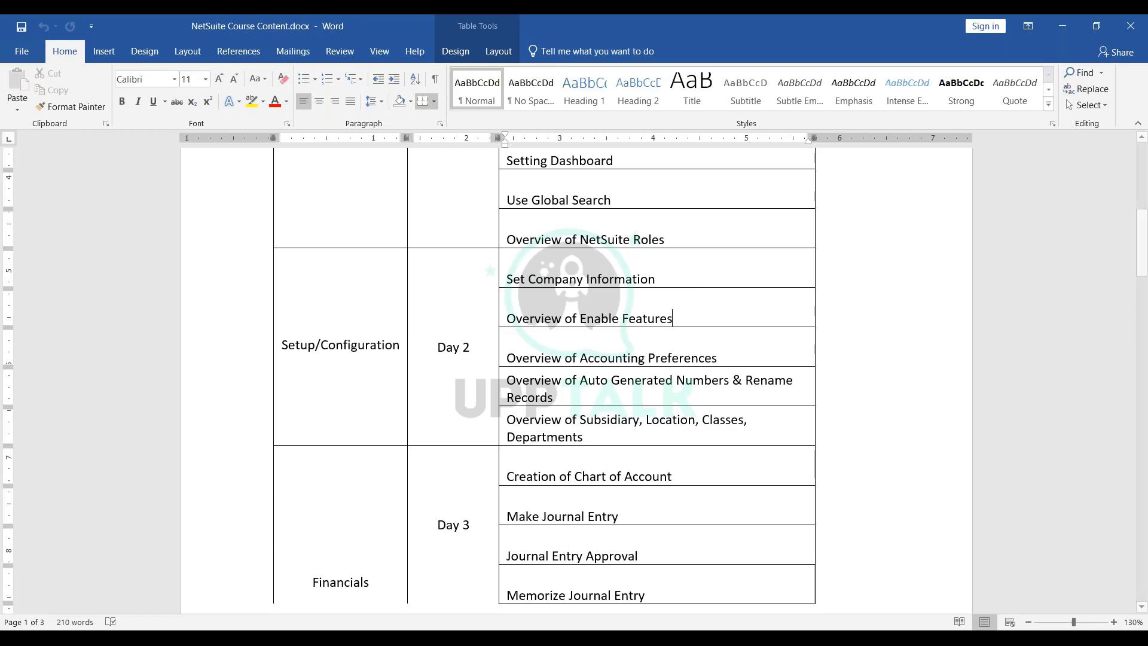
Step: Bring NetSuite to the front and open the Setup > Company submenu
key(alt+Tab)
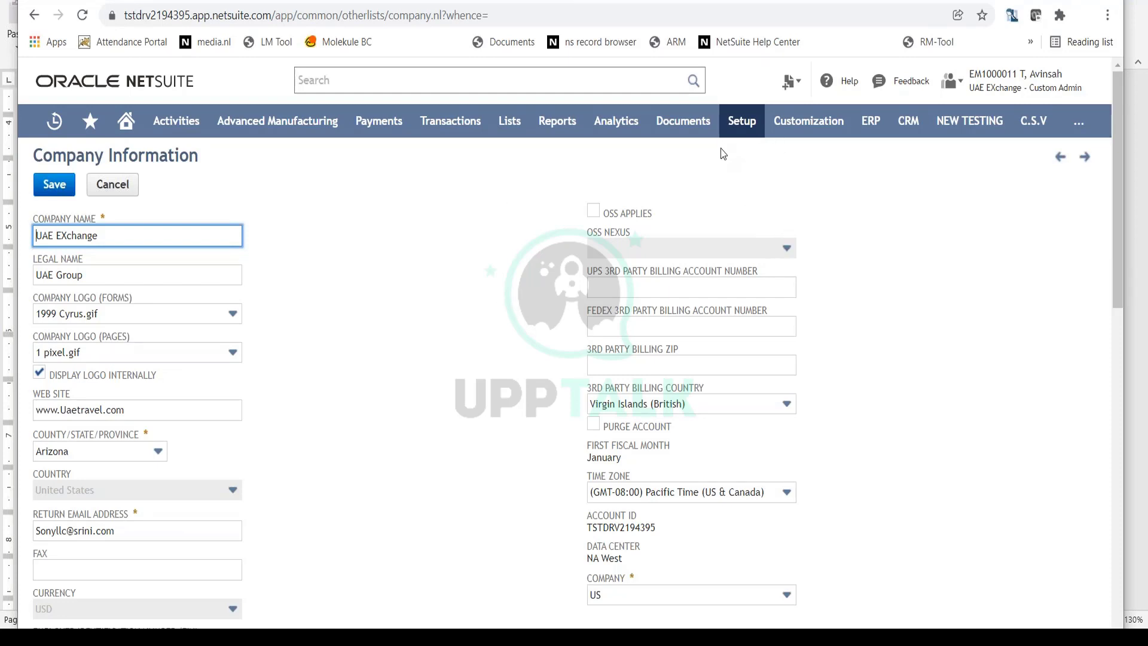
mouse_move(745, 135)
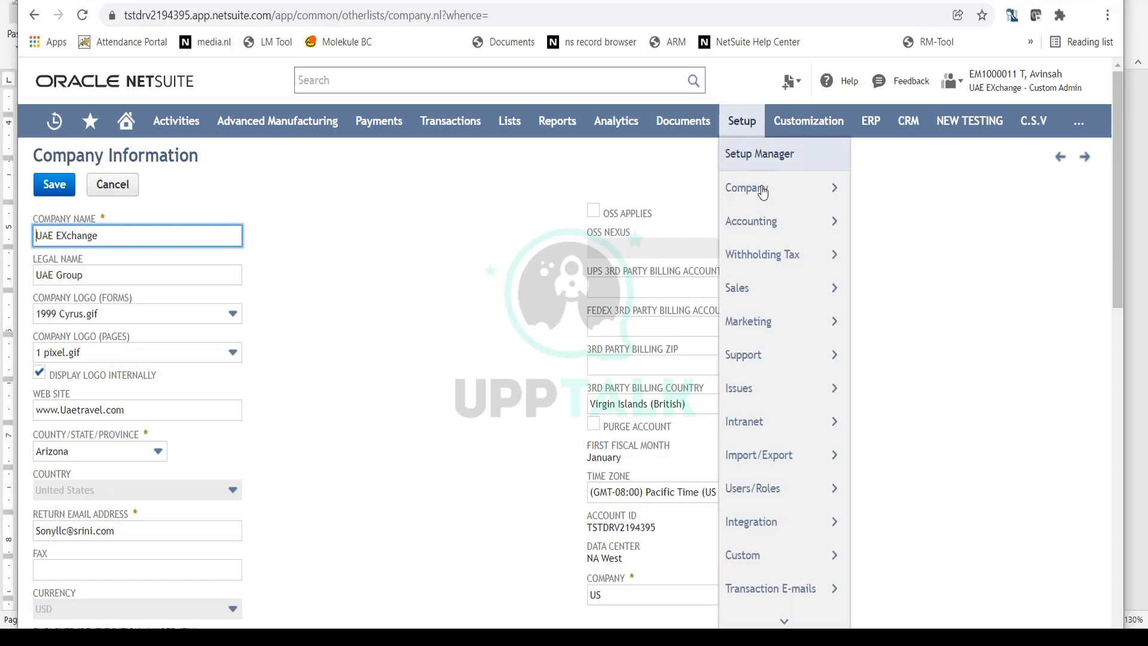
mouse_move(762, 191)
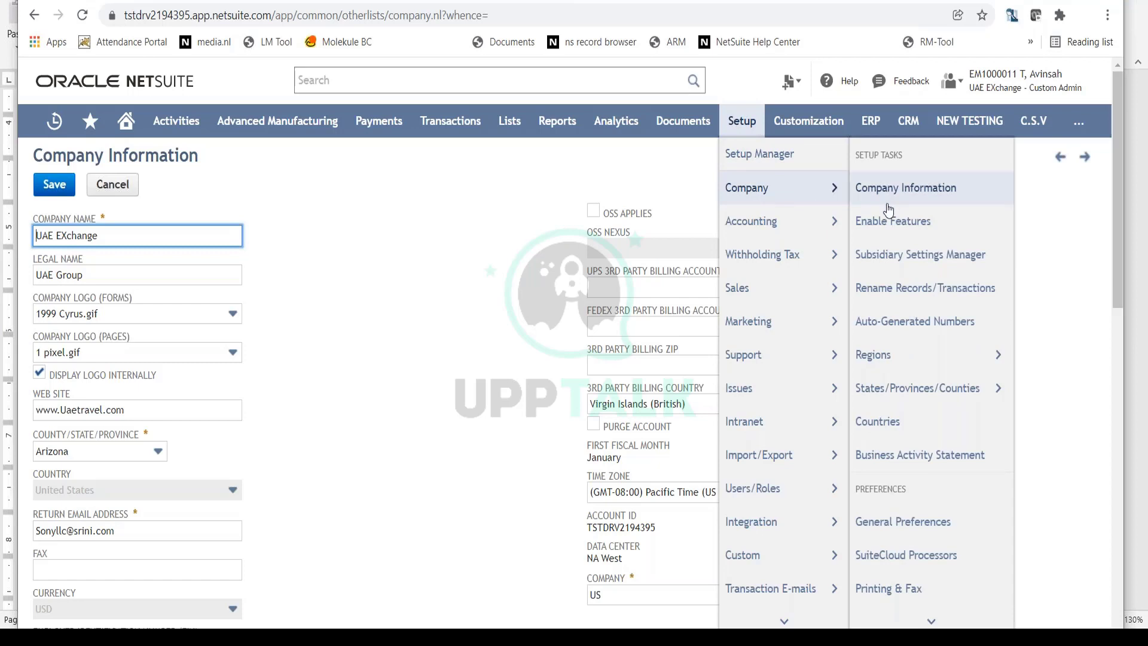
Step: Open Enable Features and view the Accounting, Tax, Transactions and Items & Inventory features
click(922, 223)
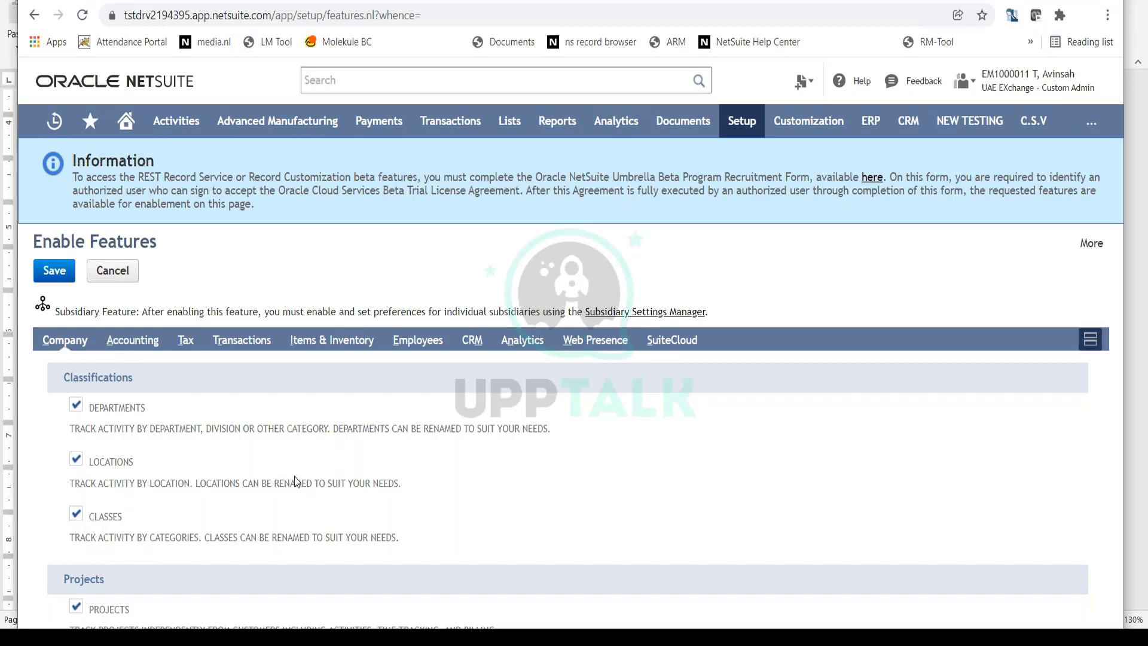
click(140, 347)
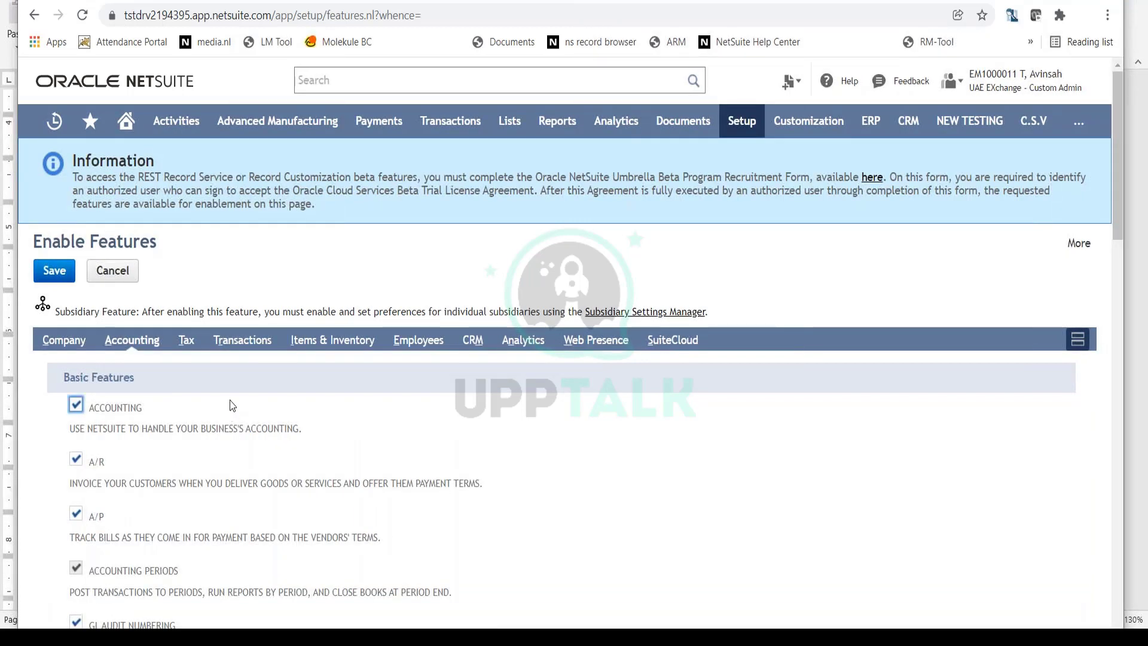
click(187, 346)
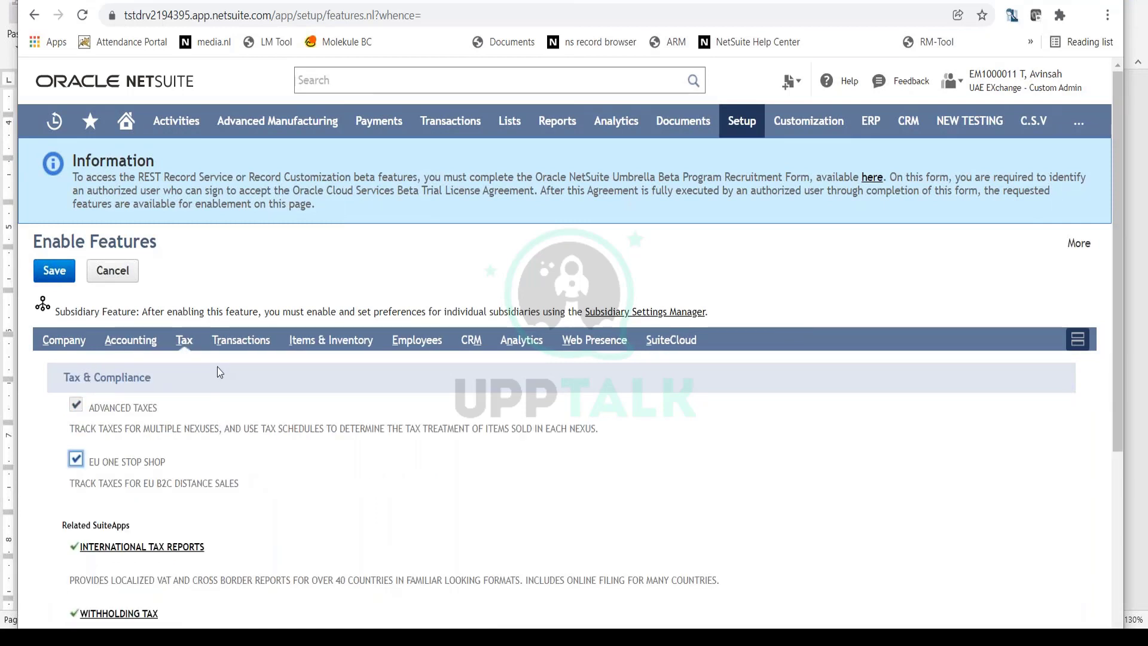
click(250, 349)
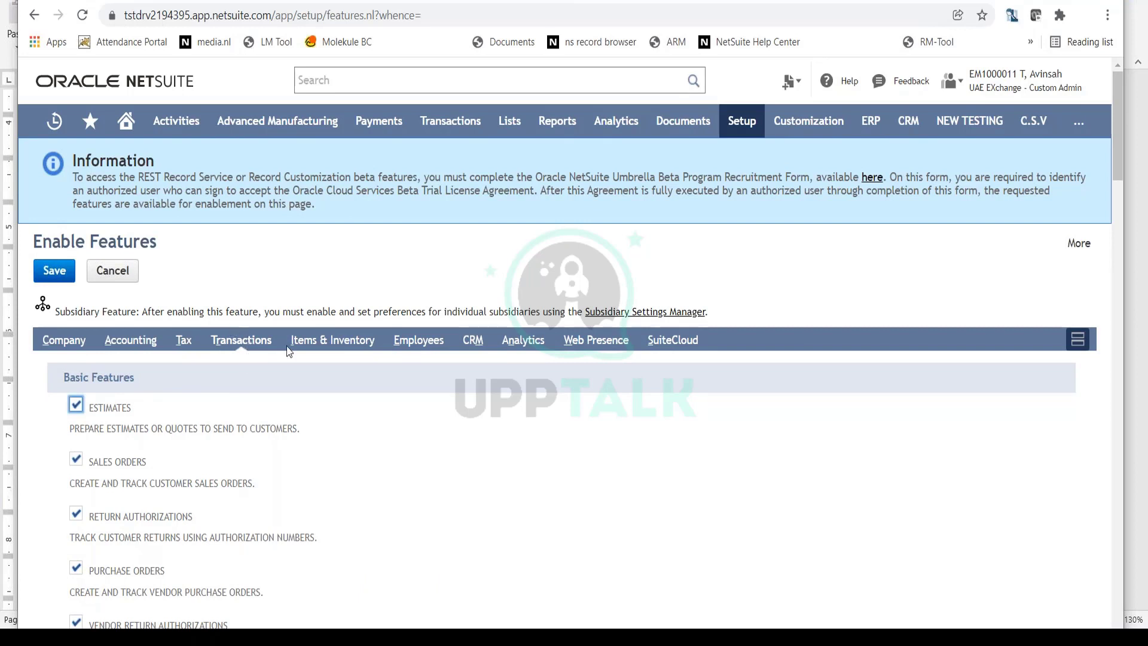
click(324, 342)
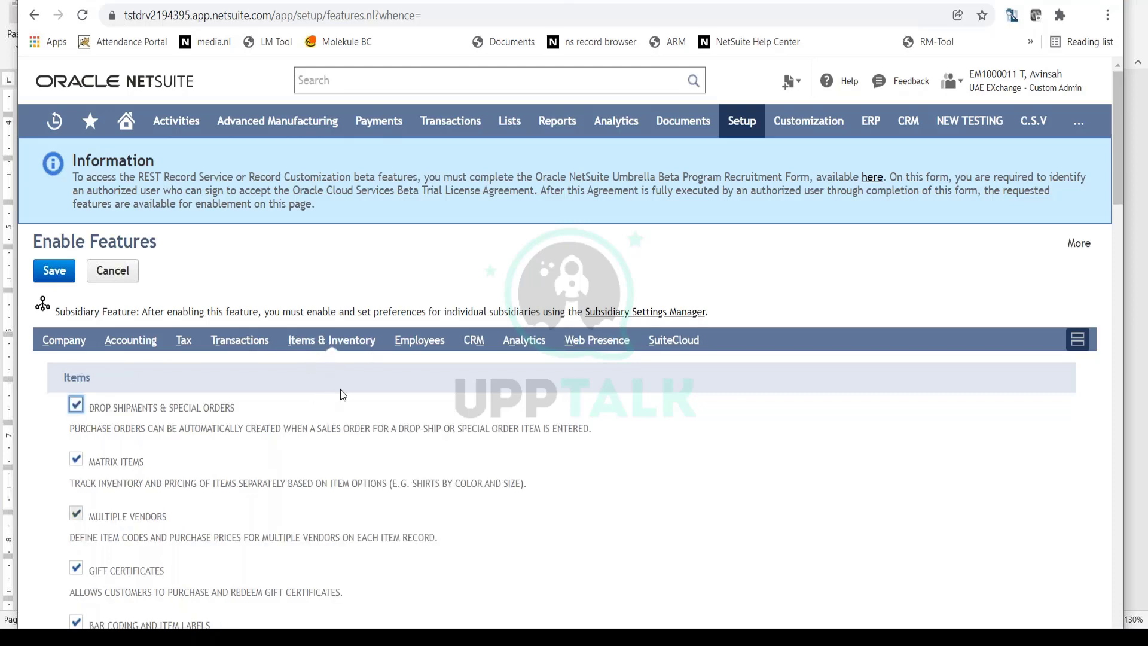
Step: Browse the Employees, CRM, Analytics and Web Presence feature lists
scroll(344, 403, down, 5)
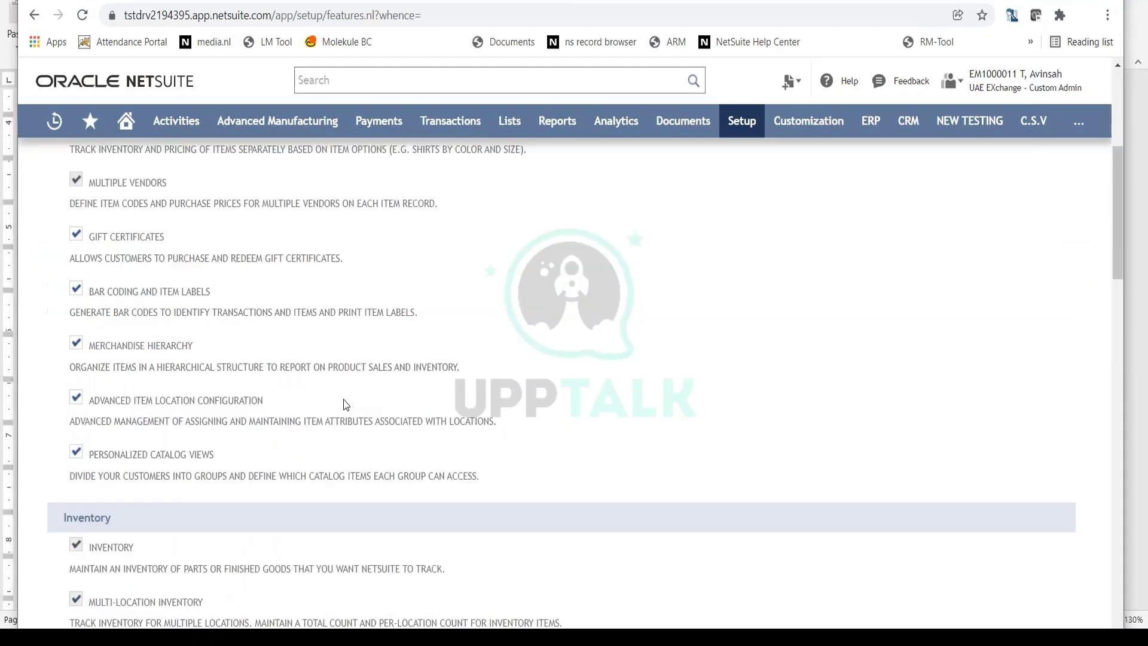
scroll(344, 403, up, 5)
click(421, 352)
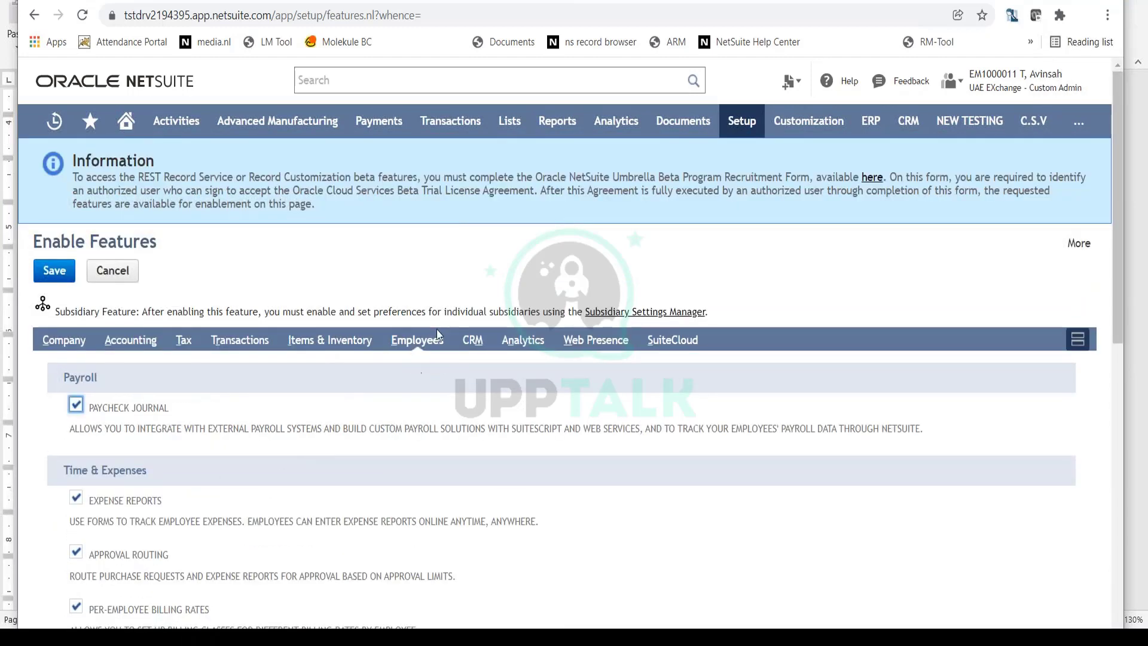
click(471, 342)
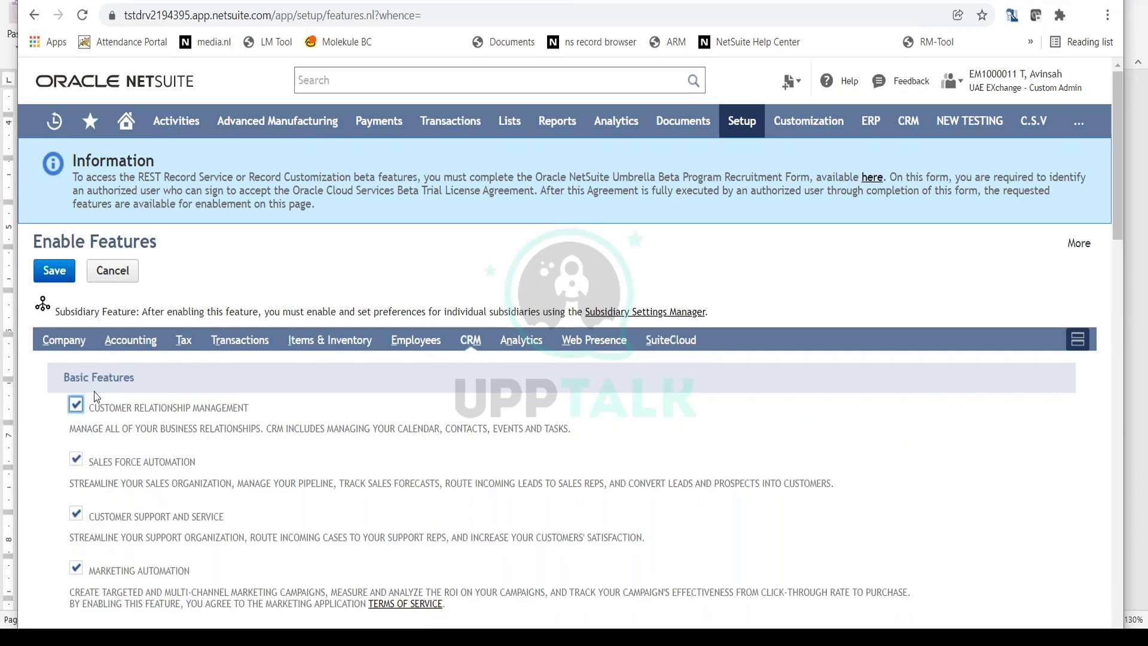
click(518, 344)
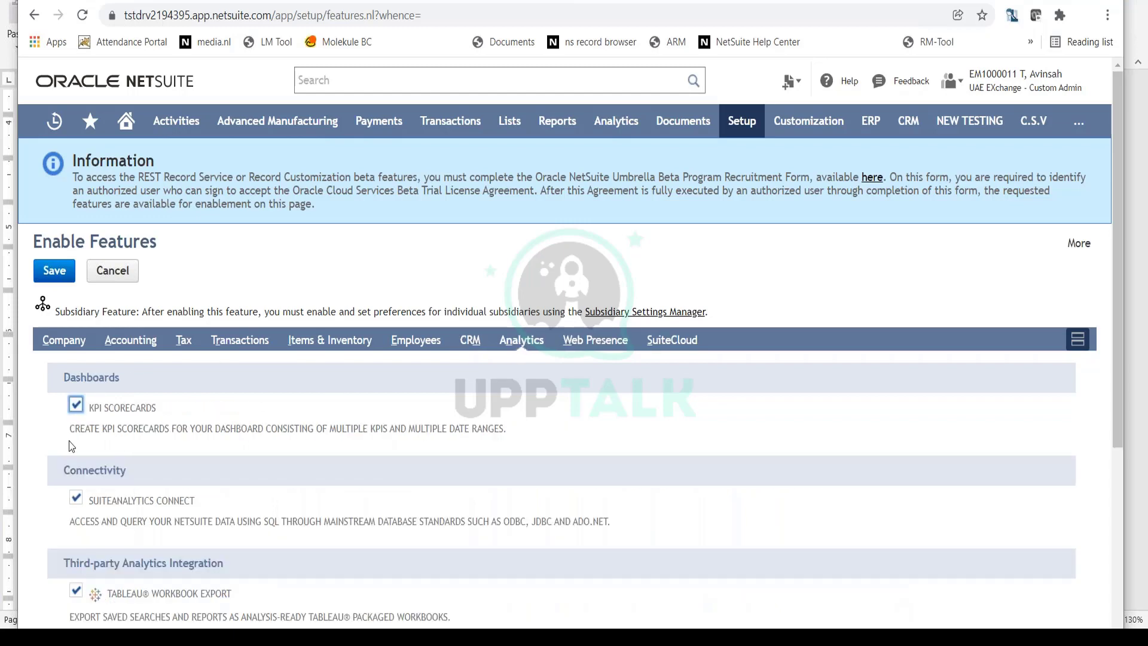
click(612, 342)
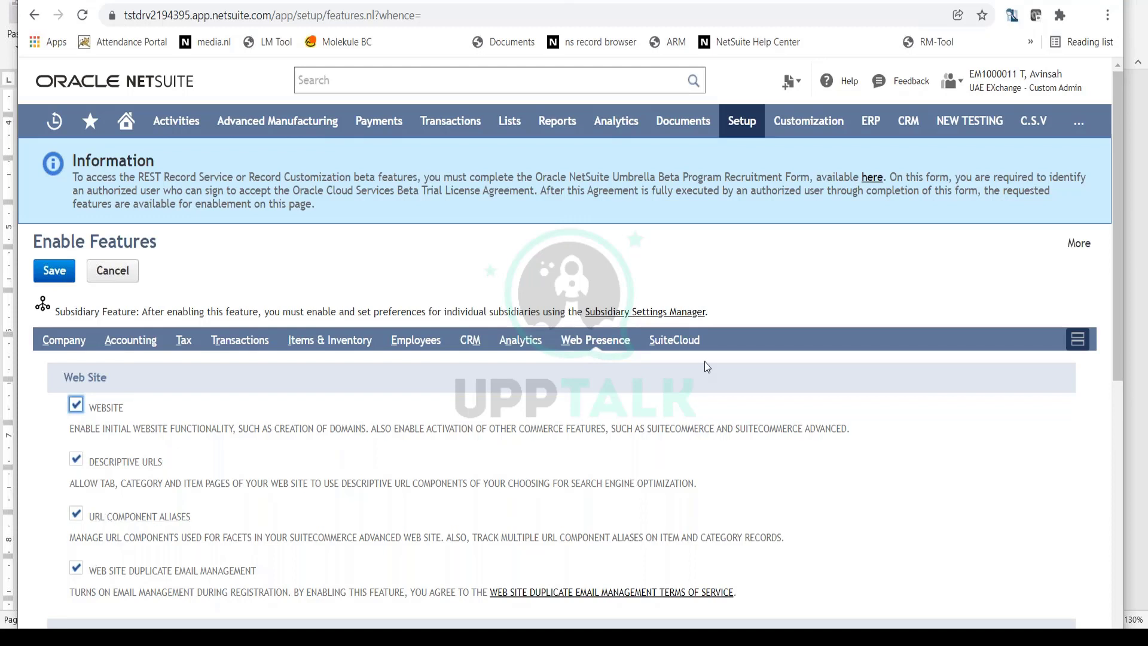
click(694, 344)
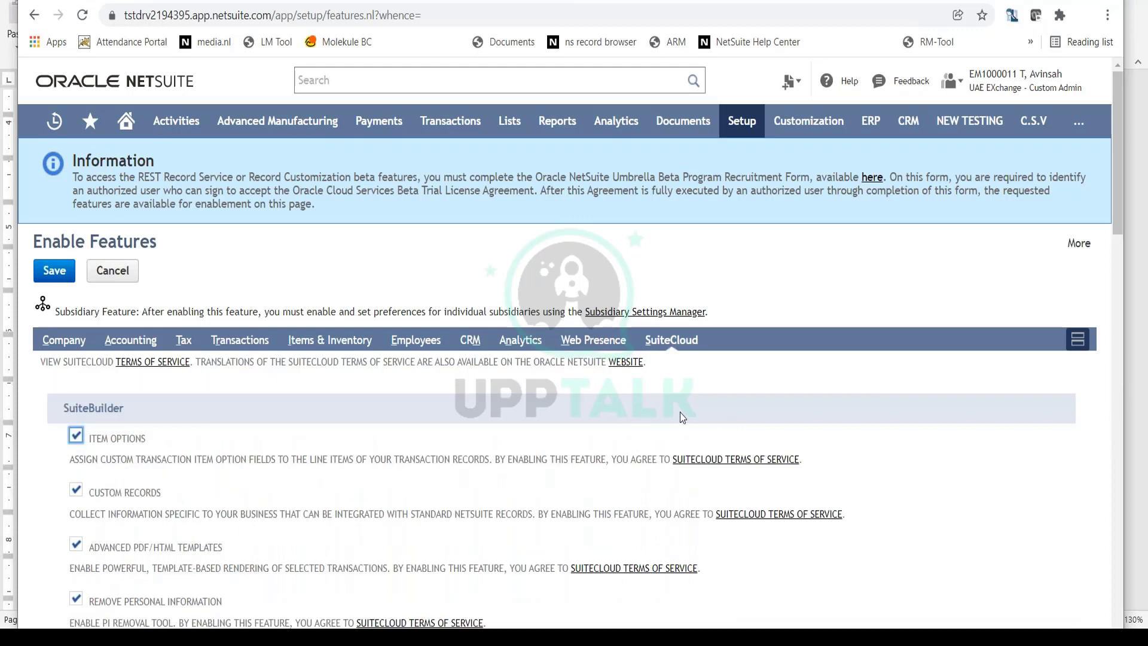
click(603, 344)
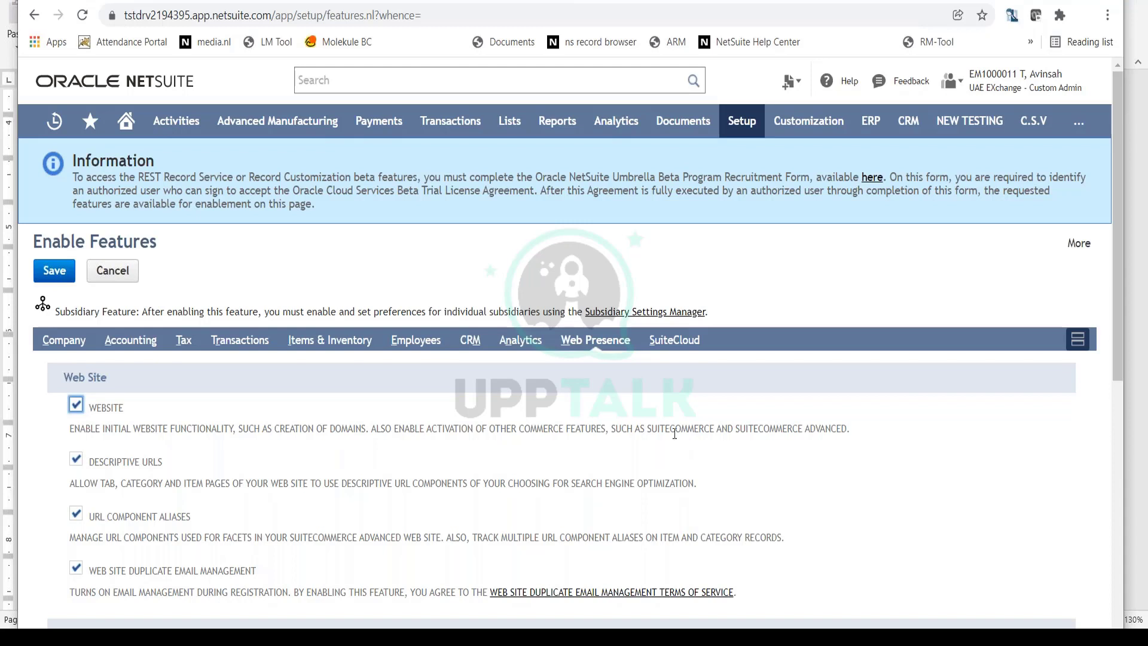
click(682, 352)
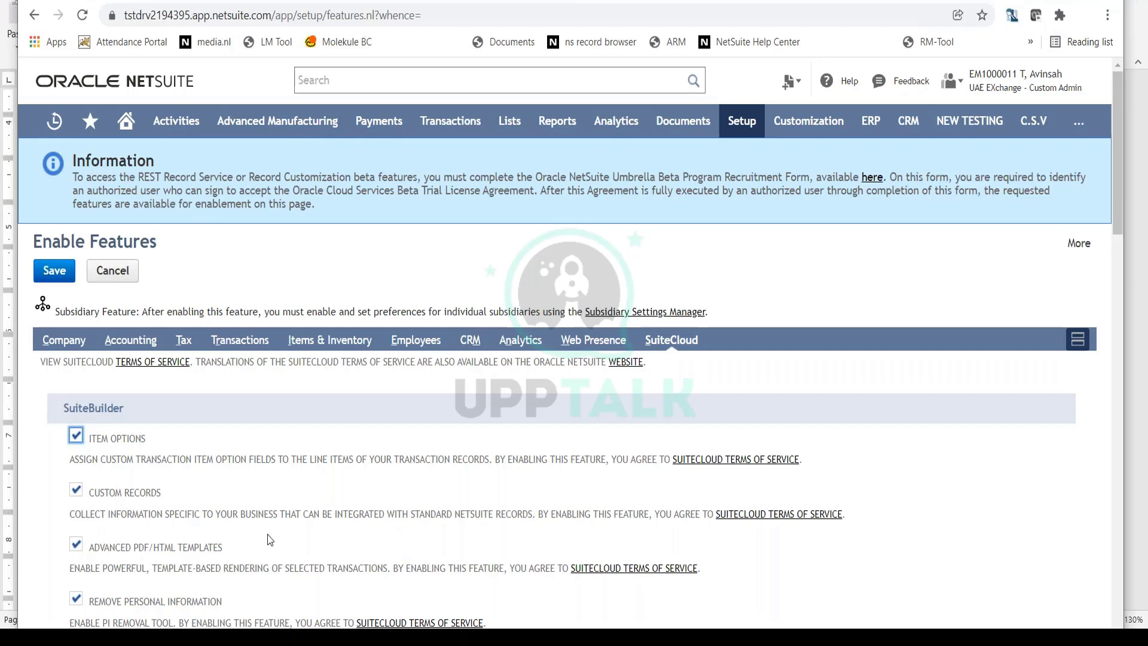
scroll(269, 540, down, 5)
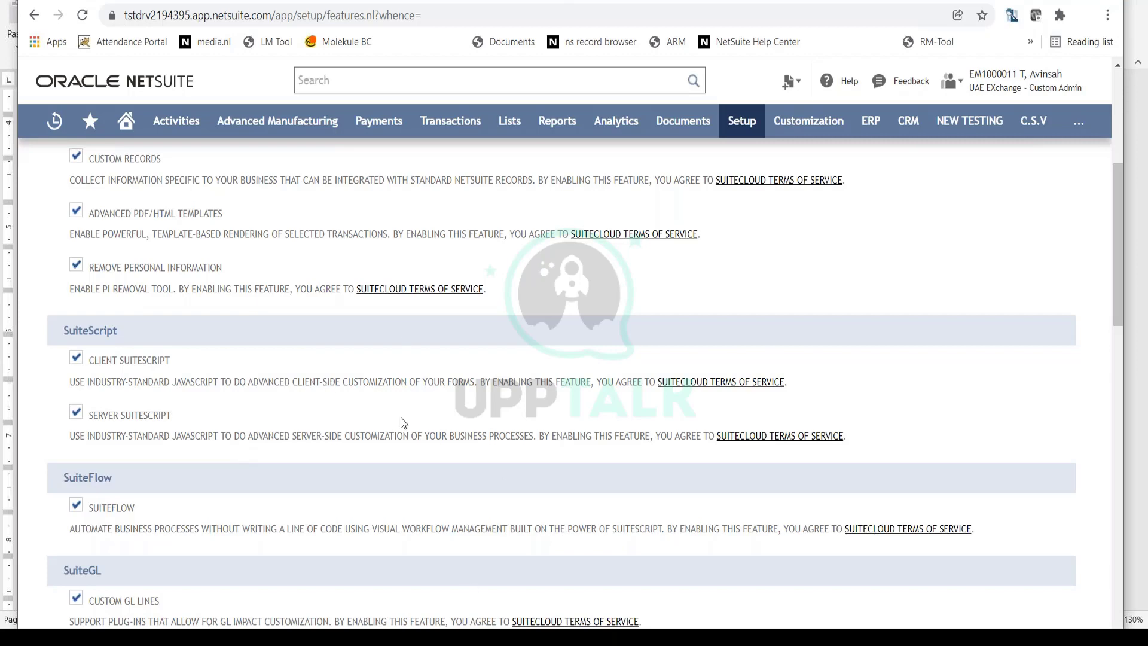
key(F5)
scroll(256, 430, up, 5)
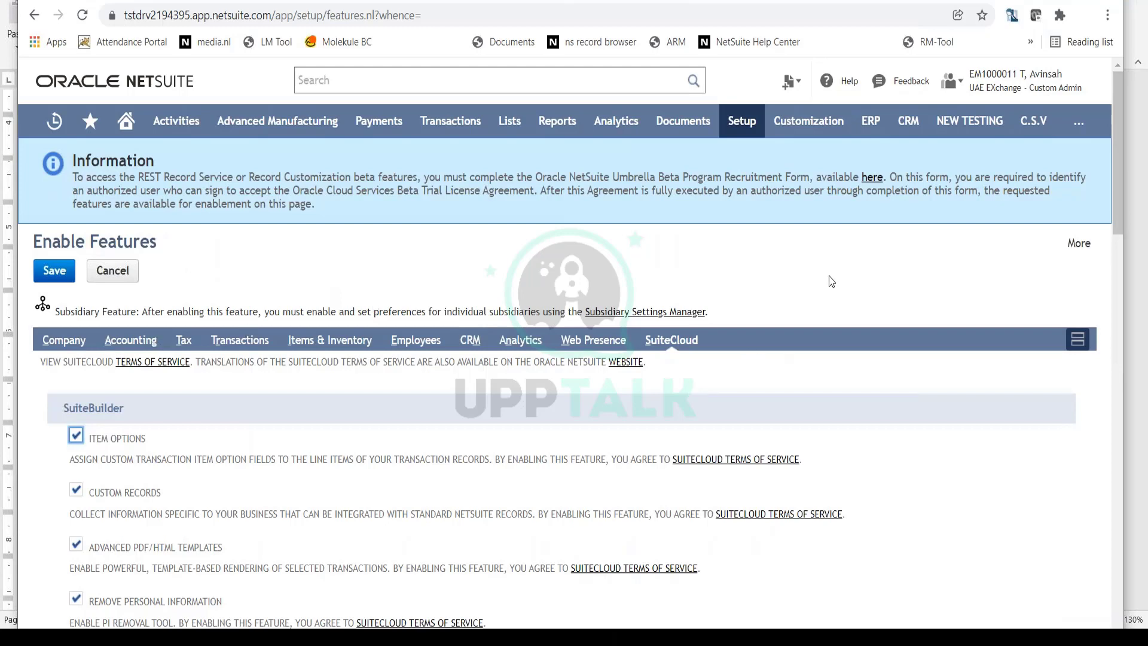
Step: Open the Help Center's Items and Inventory Features article from the Enabling Features topic
click(848, 98)
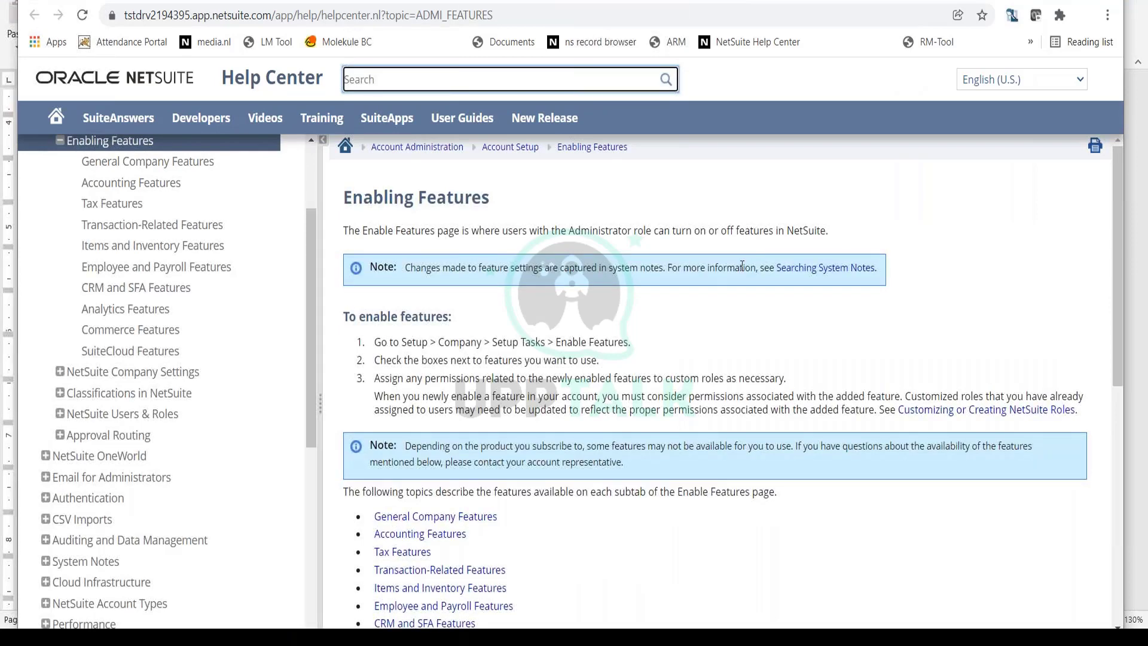
scroll(742, 266, down, 5)
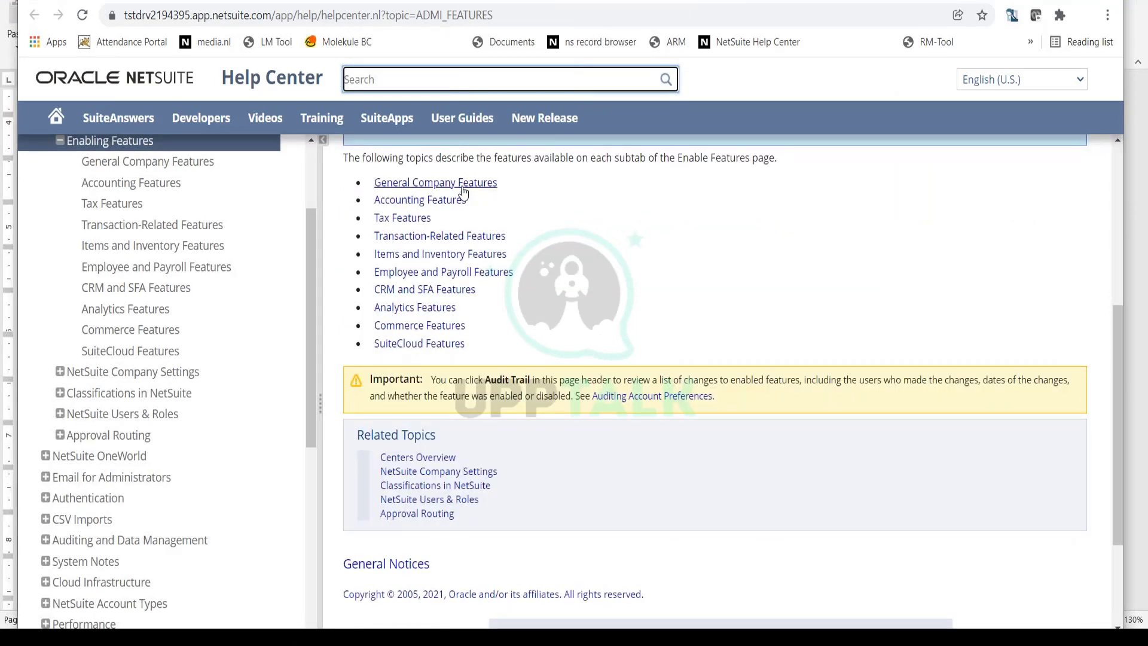
click(485, 256)
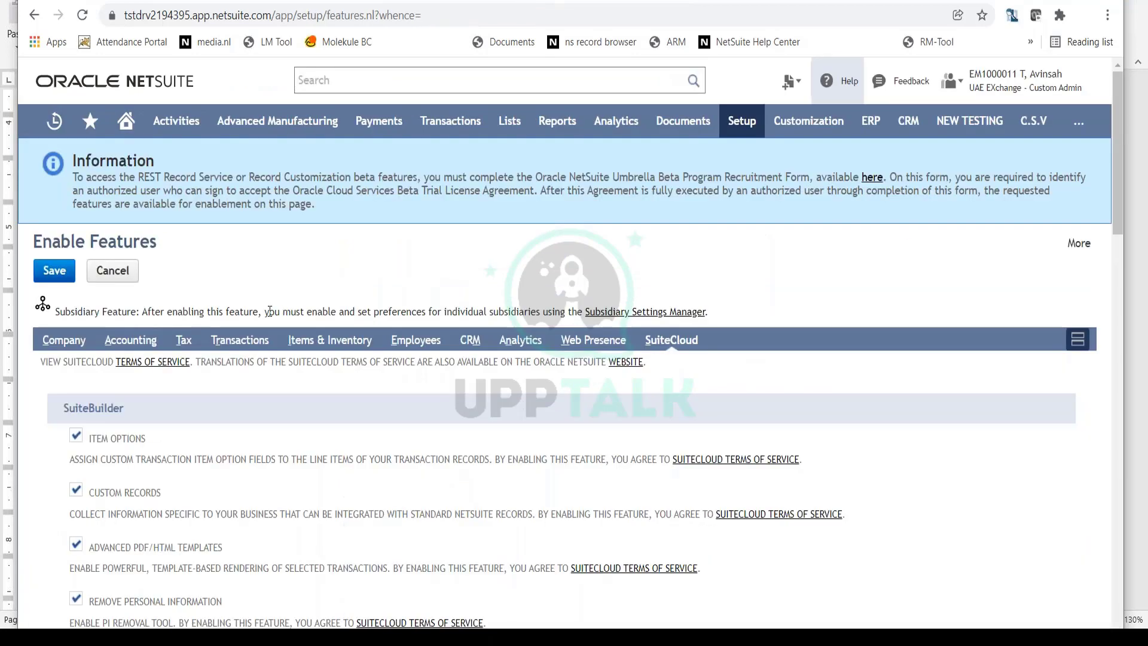
Step: Show Items & Inventory features and highlight the Drop Shipments & Special Orders help description
click(331, 341)
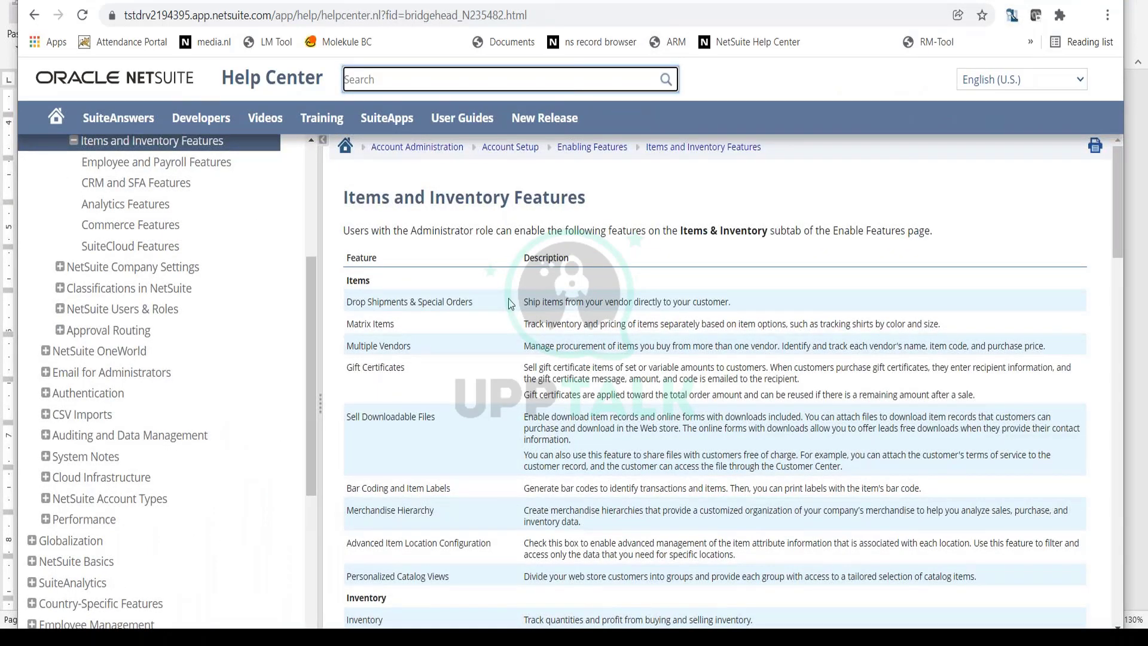
drag(529, 299, 727, 310)
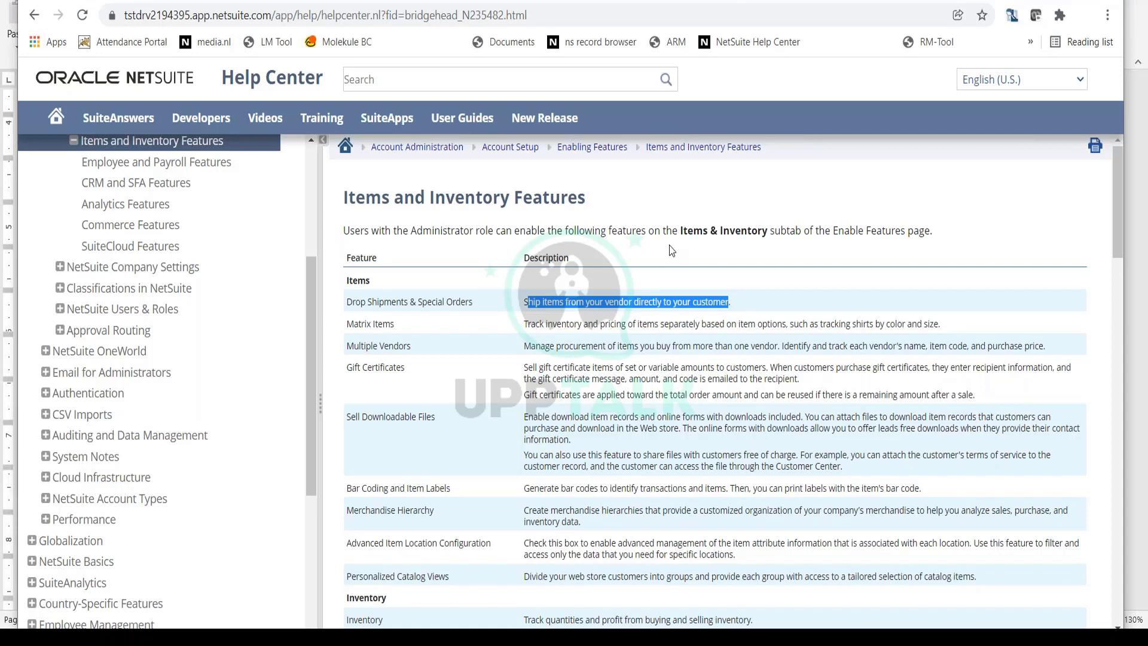
click(480, 0)
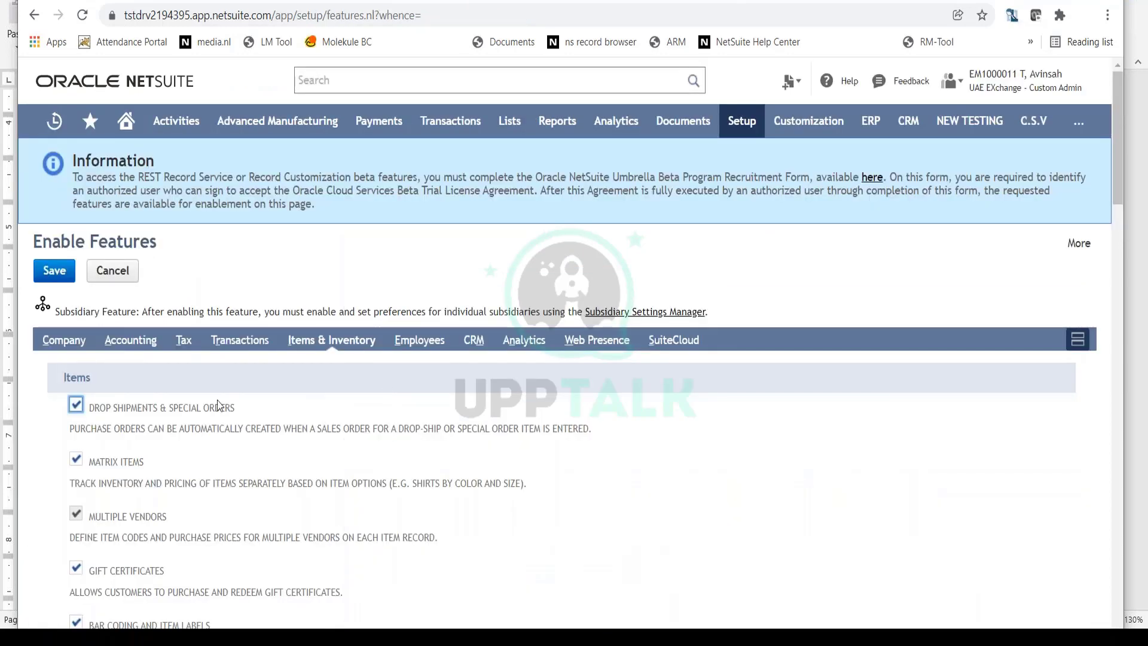
click(193, 414)
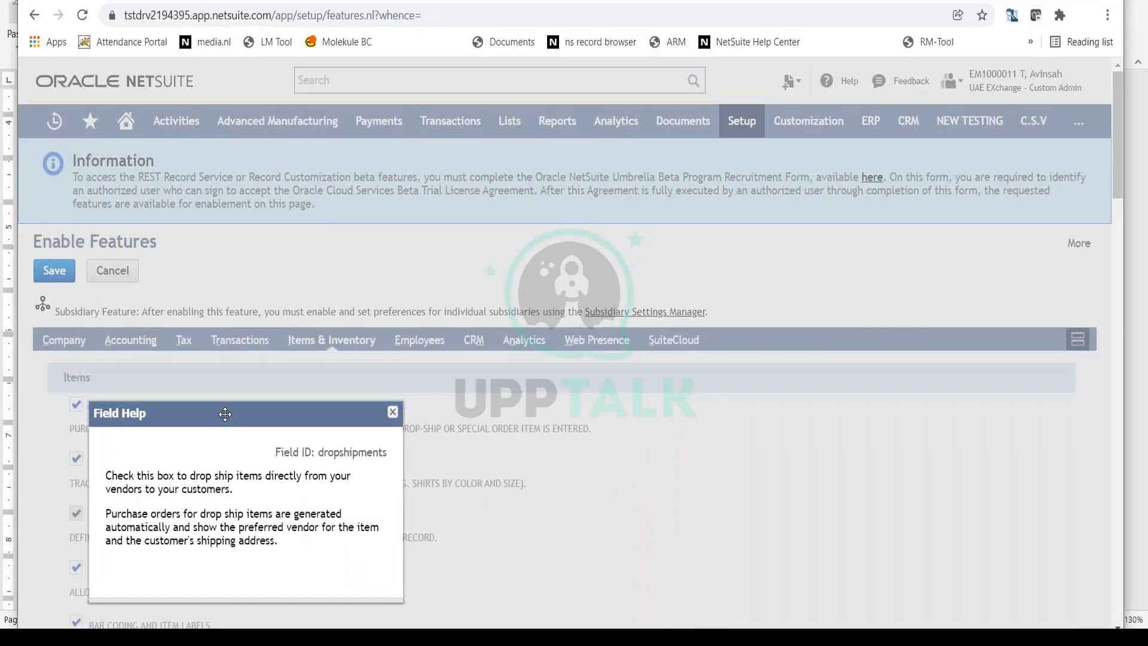
drag(278, 541, 93, 473)
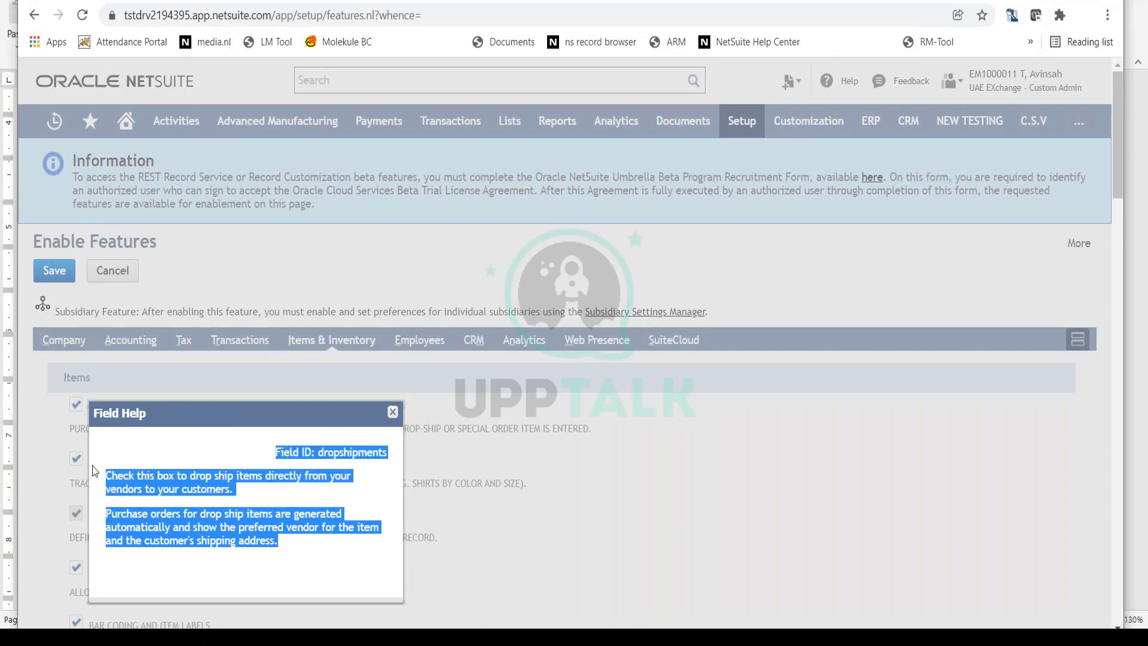
key(ctrl+Tab)
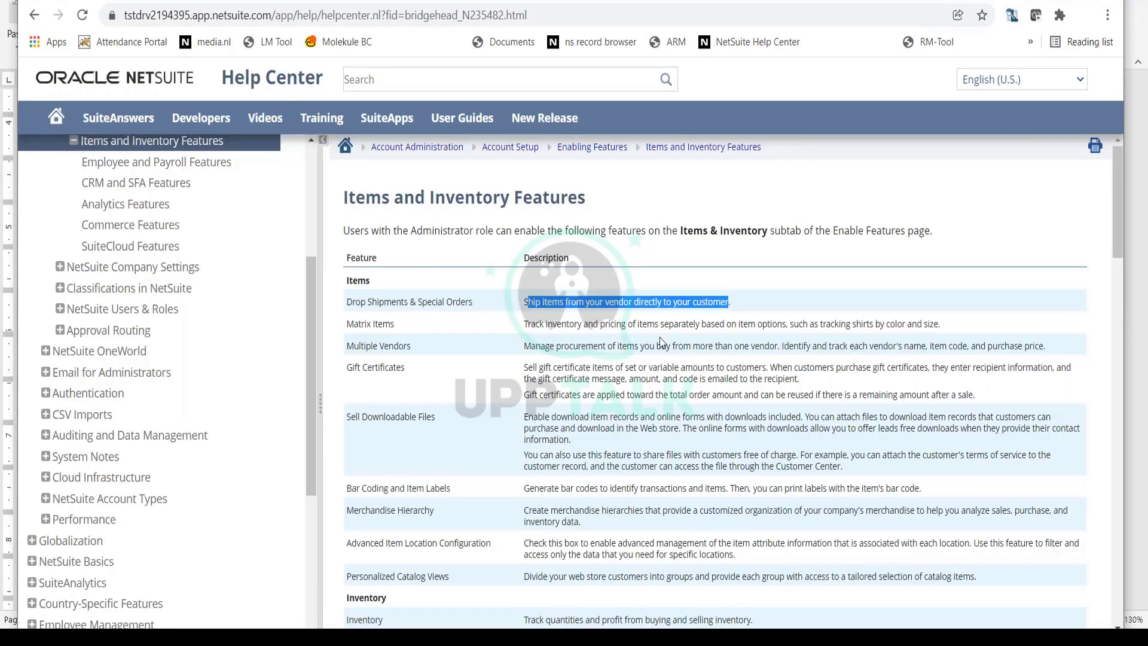
key(ctrl+shift+Tab)
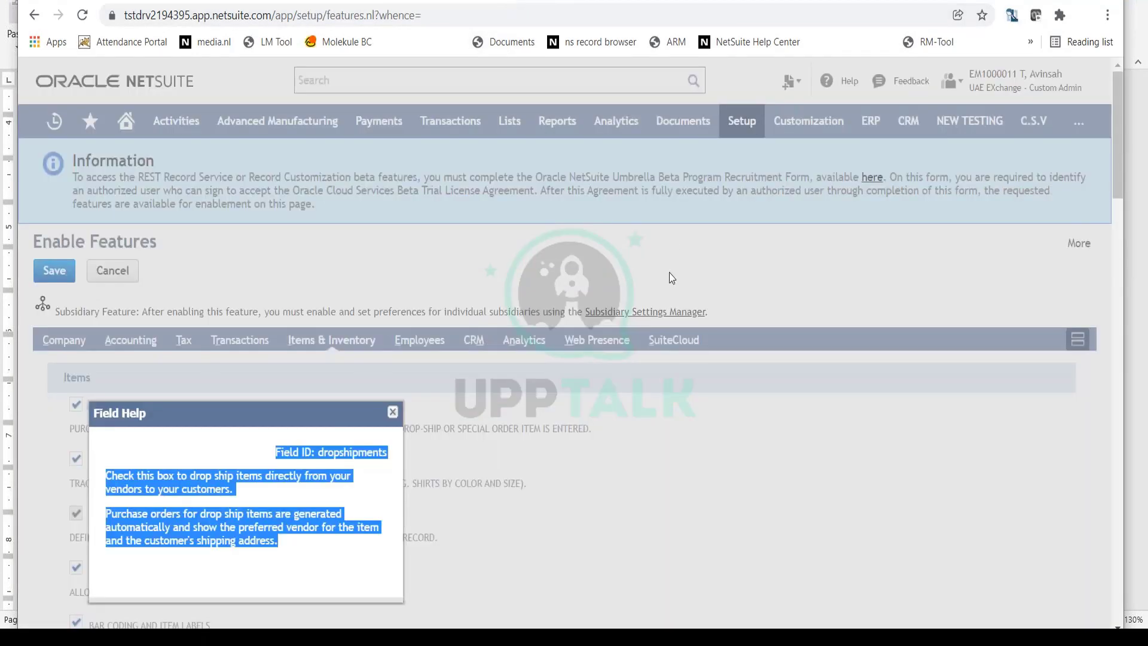
click(393, 413)
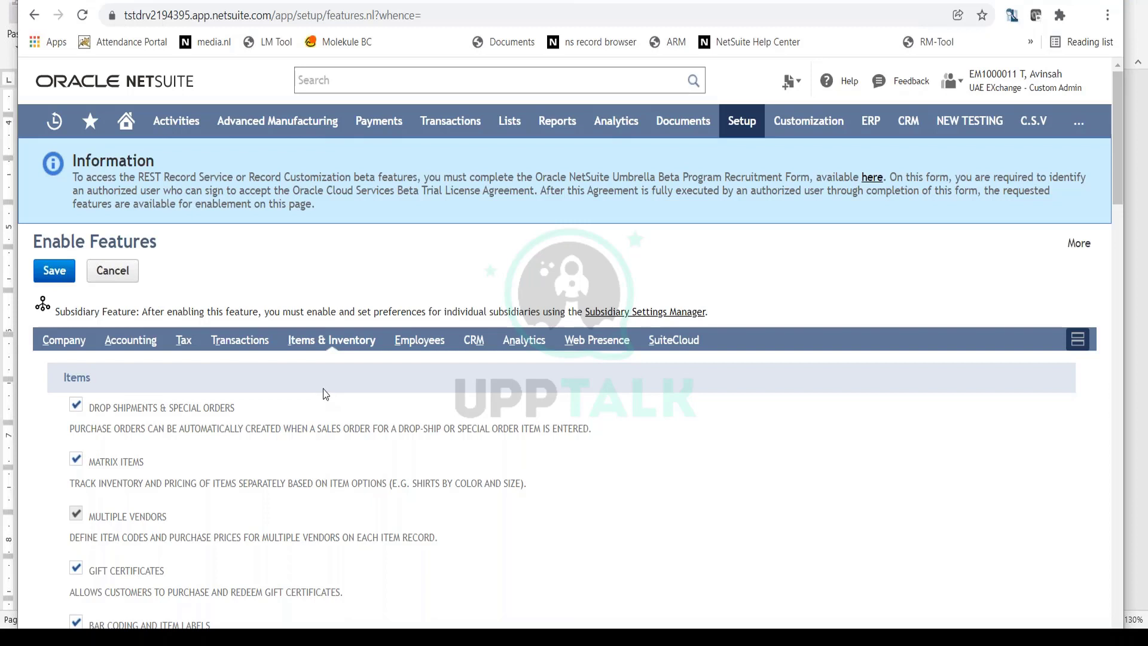
Step: Show the Company features and select the Classifications heading to review Departments, Locations and Classes
click(66, 341)
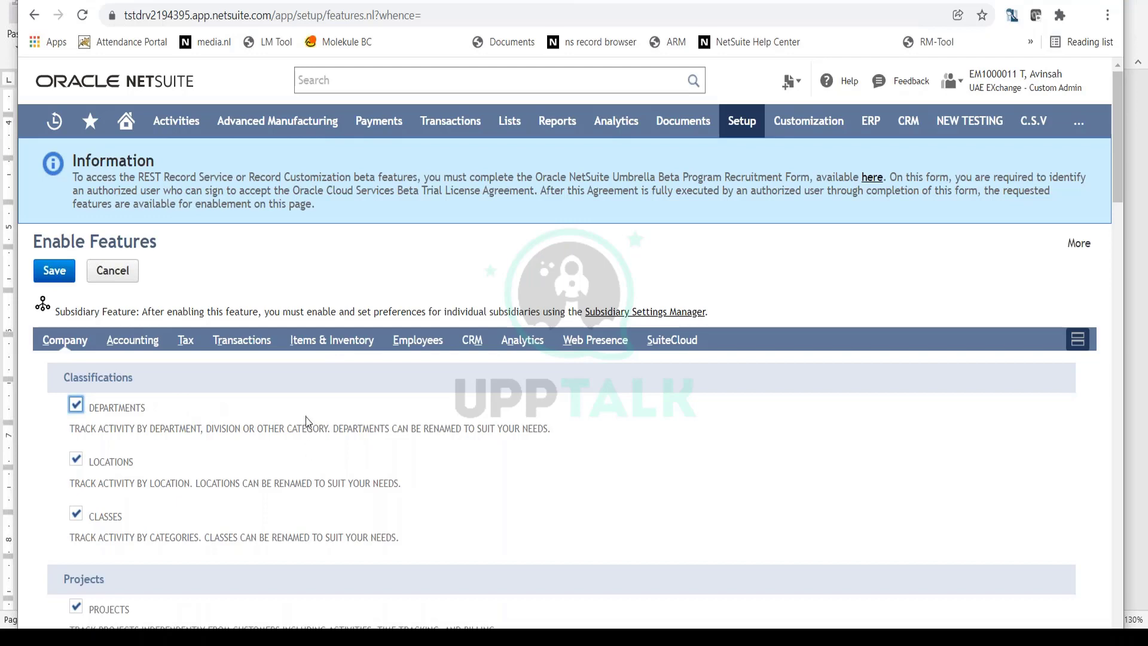
scroll(307, 422, down, 4)
scroll(307, 422, up, 5)
double_click(117, 379)
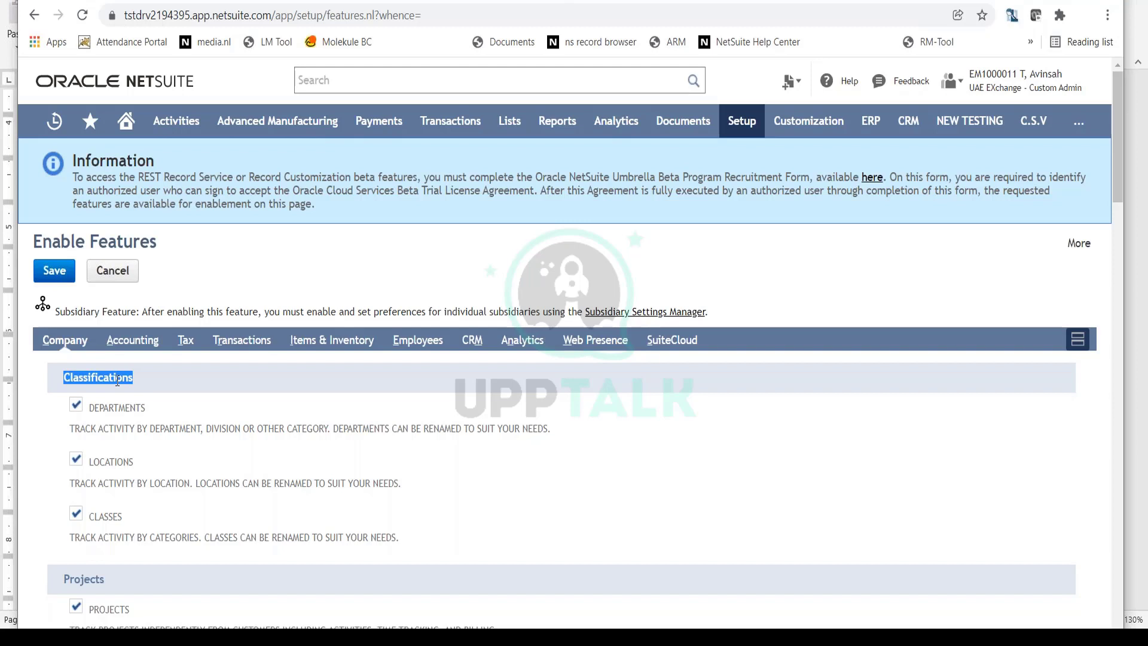
Step: Try turning off Departments, then review the Classifications and Projects sections on the Company tab
click(77, 408)
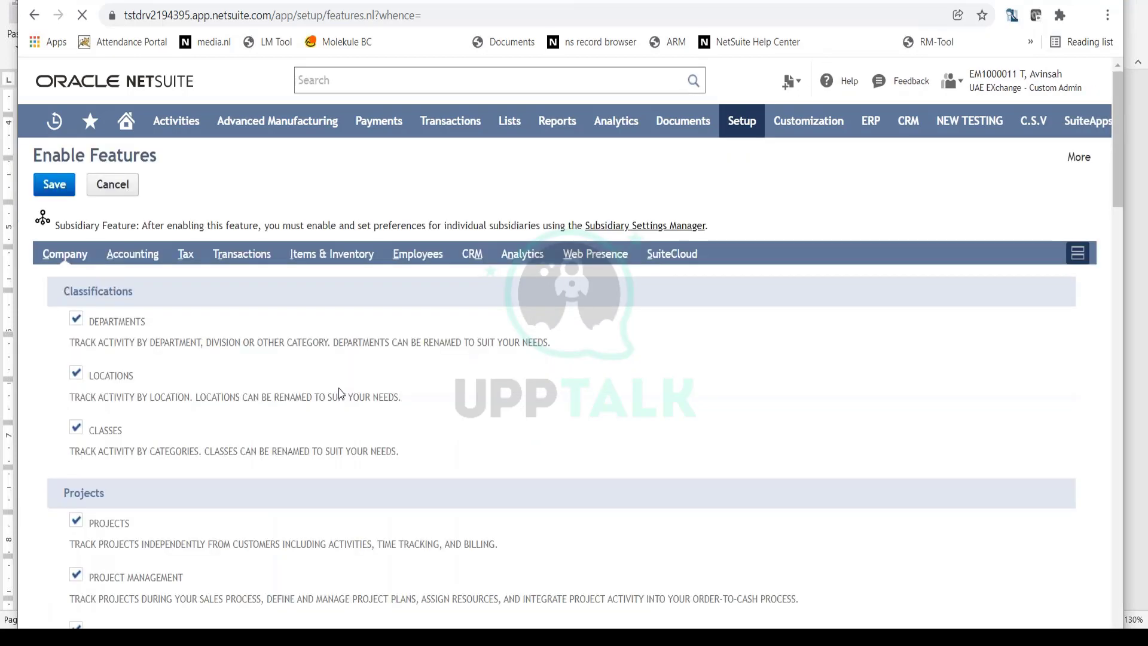
scroll(339, 392, down, 5)
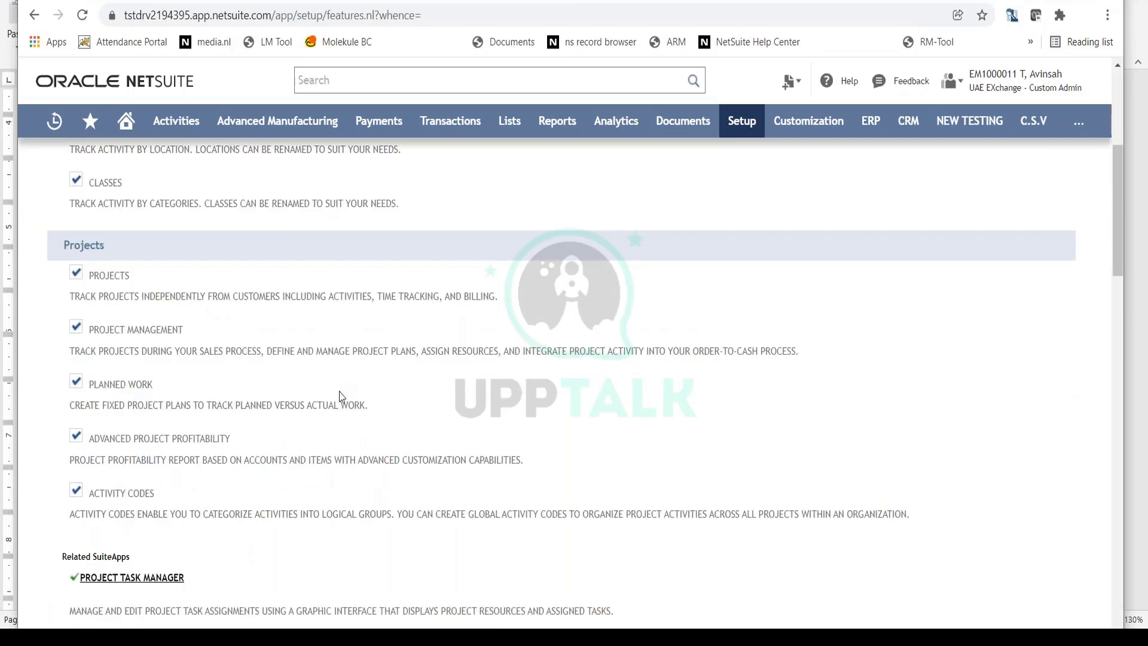
scroll(340, 394, down, 5)
scroll(341, 392, up, 10)
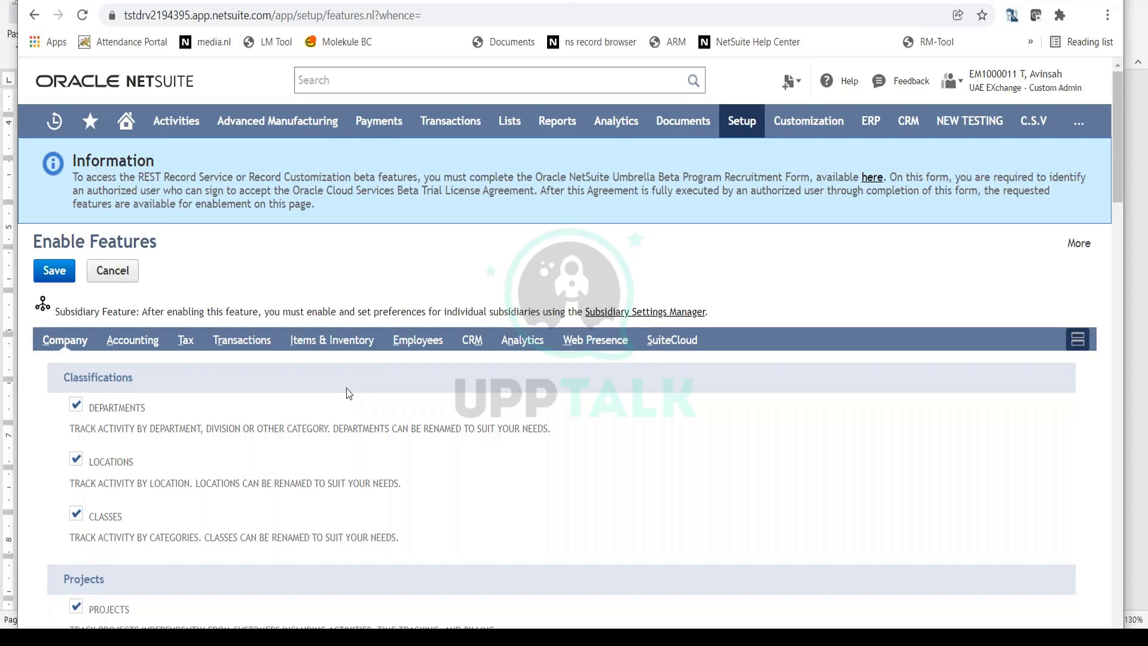
scroll(347, 393, down, 5)
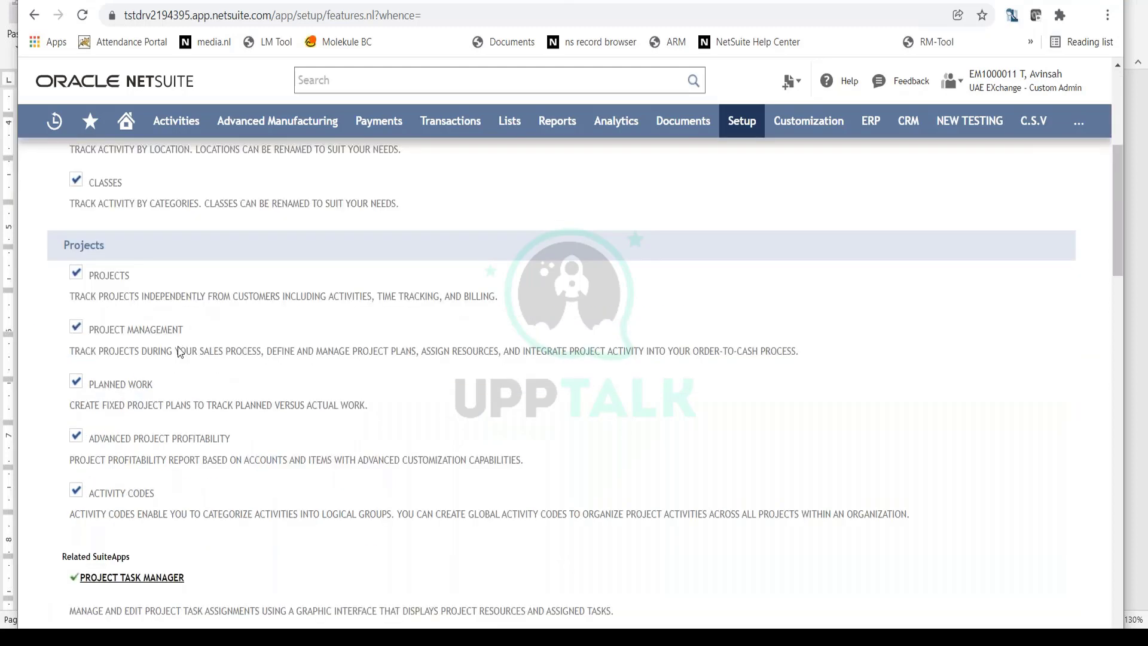
scroll(256, 405, up, 5)
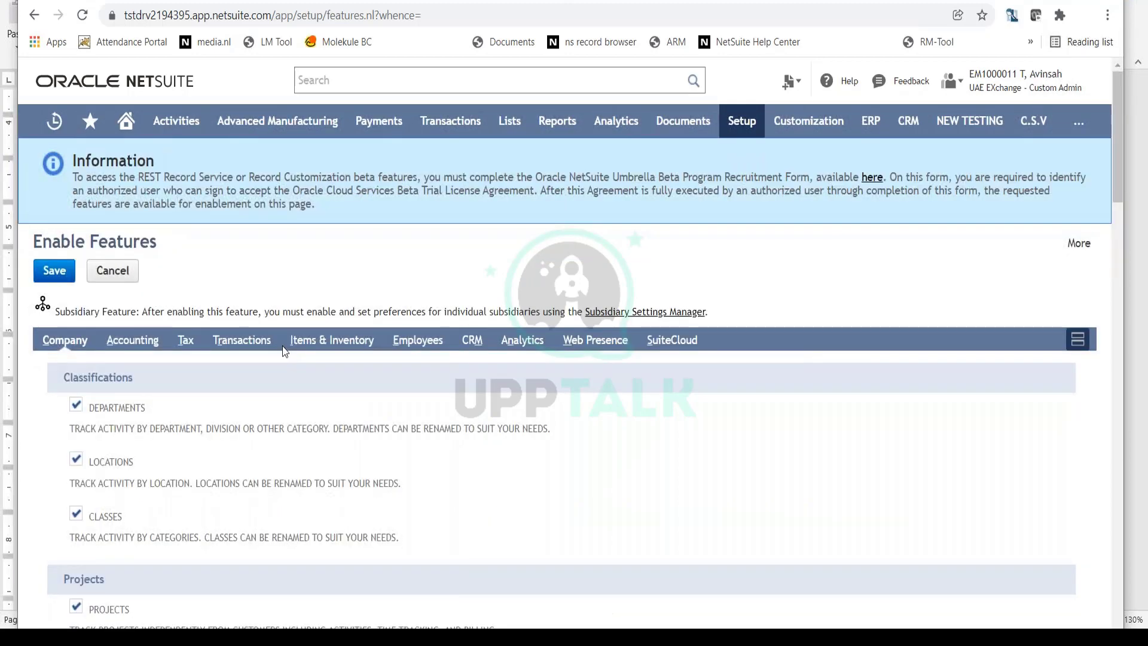
Step: Show Items & Inventory and scroll to Inventory, Multi-Location Inventory, Assembly Items and Bin Management
click(327, 338)
scroll(335, 359, down, 4)
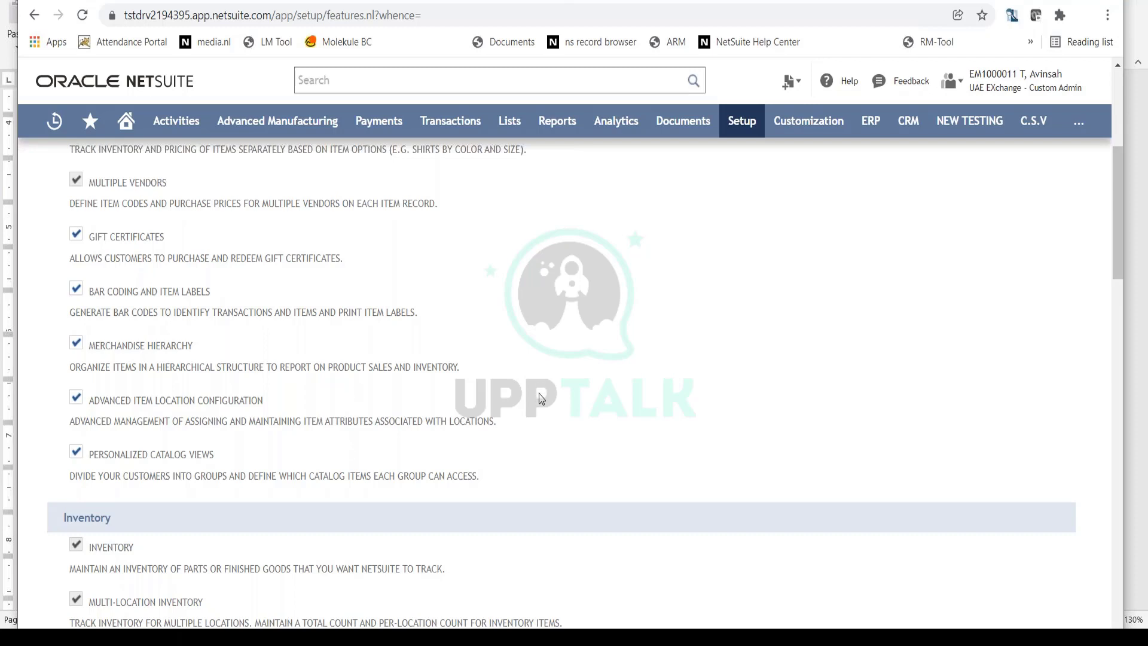
scroll(543, 399, down, 1)
scroll(542, 400, down, 3)
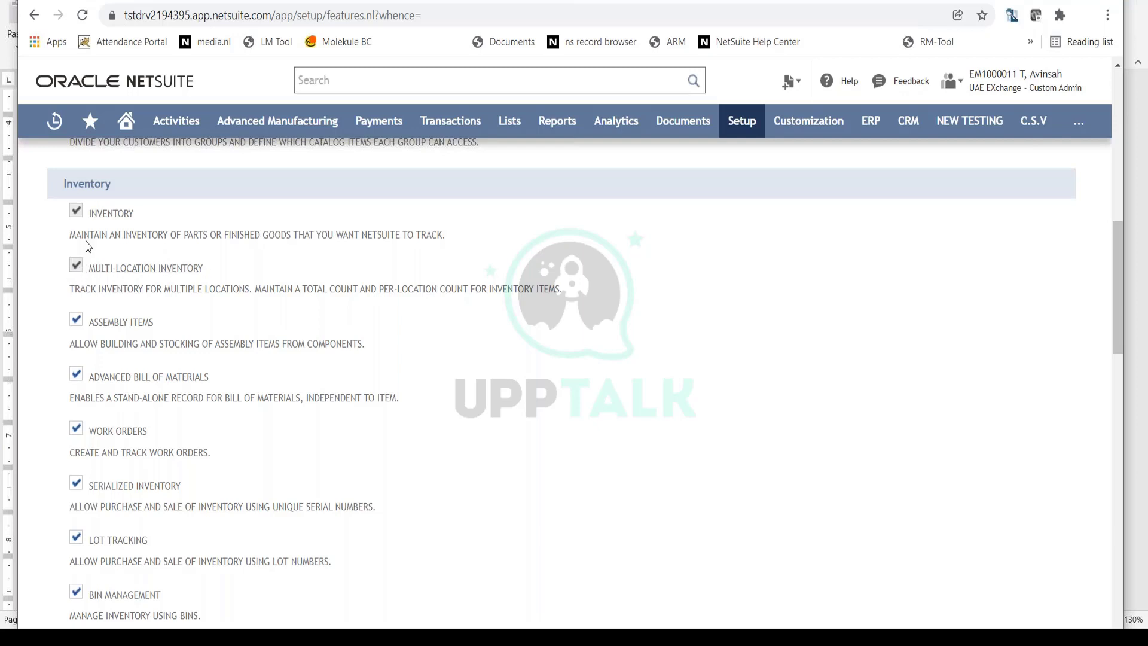
Step: Read the Multi-Location Inventory Field Help, selecting its NetSuite Customer Support note, then close it
click(137, 274)
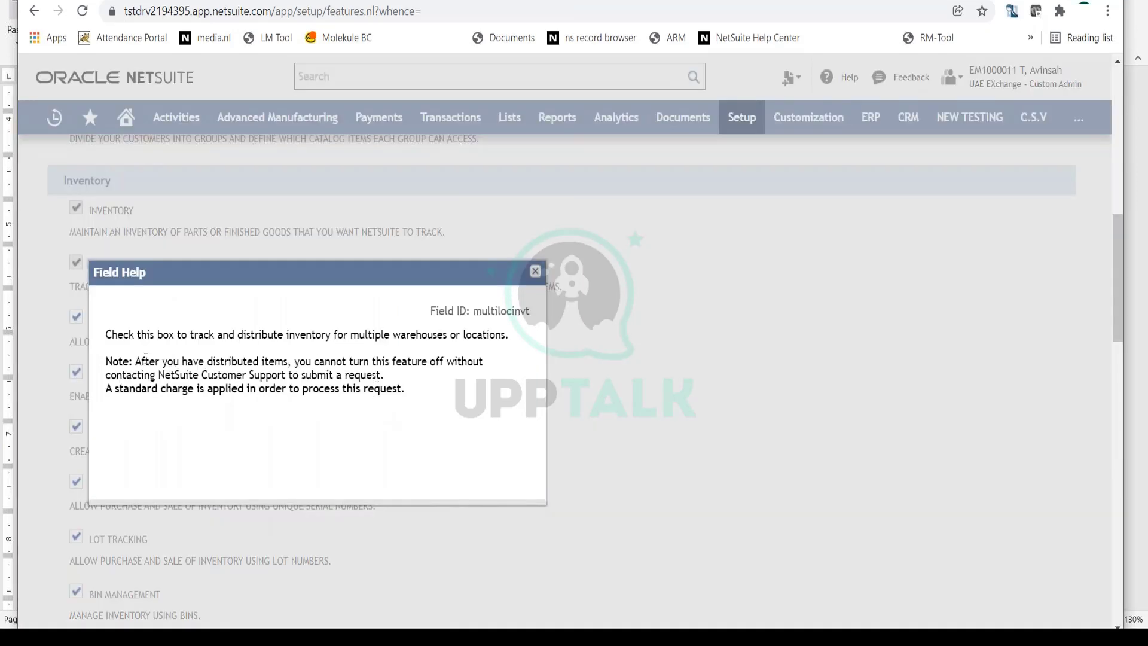
drag(137, 362, 471, 375)
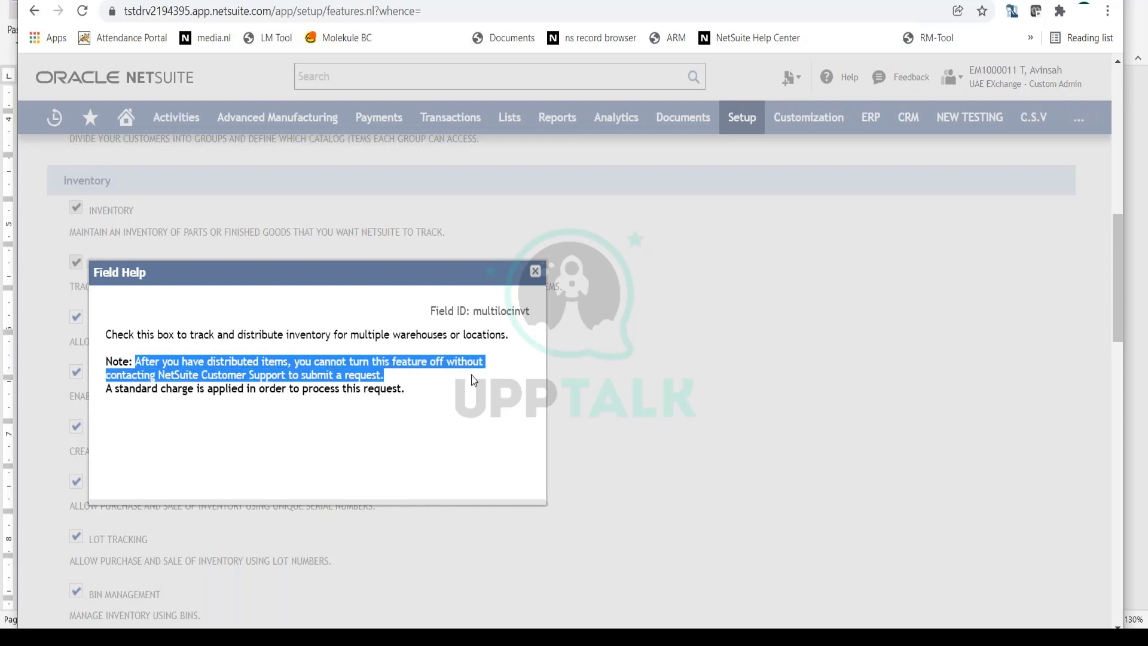
click(177, 375)
drag(156, 375, 287, 375)
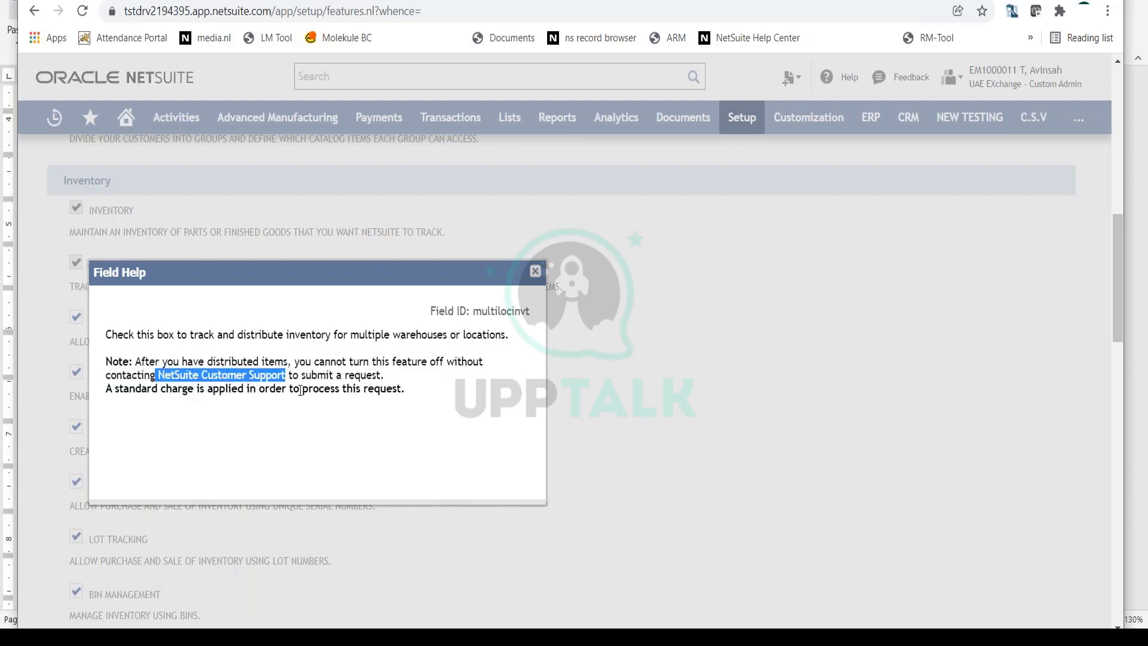
click(536, 272)
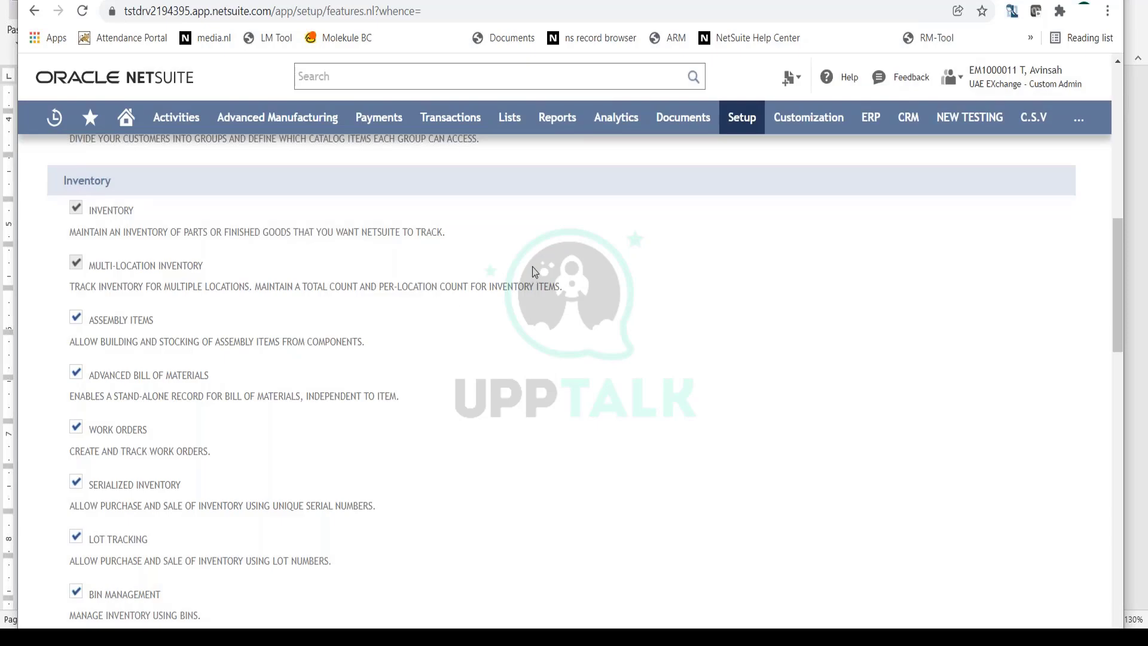
Step: Attempt to disable Advanced Bill of Materials and cancel, keeping it enabled
click(76, 372)
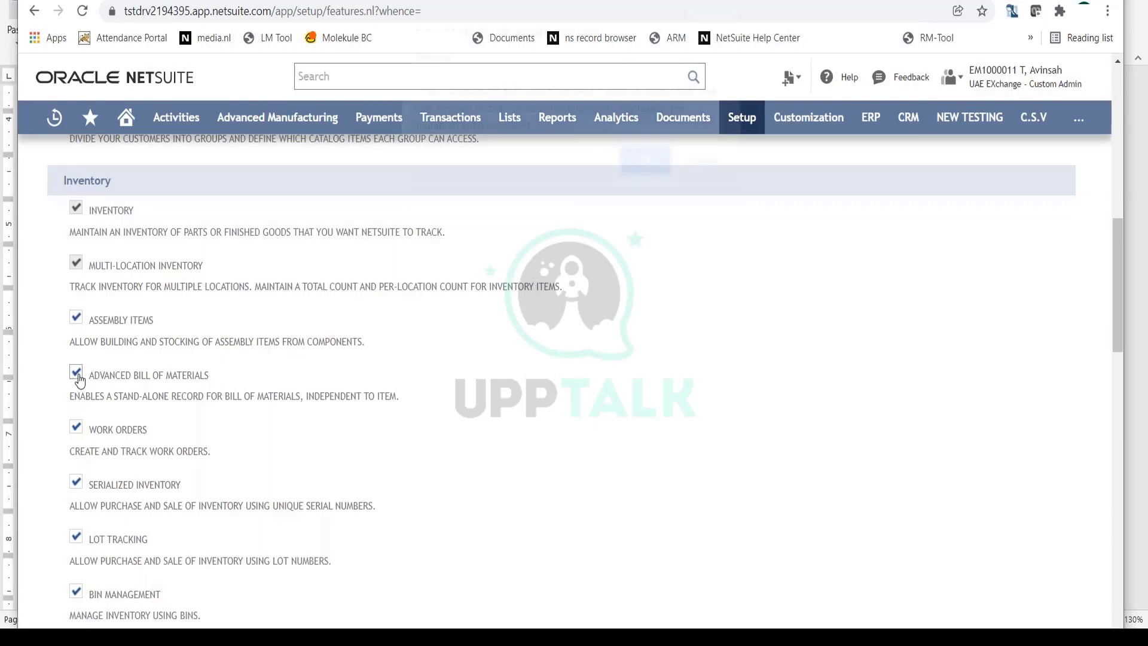
key(Escape)
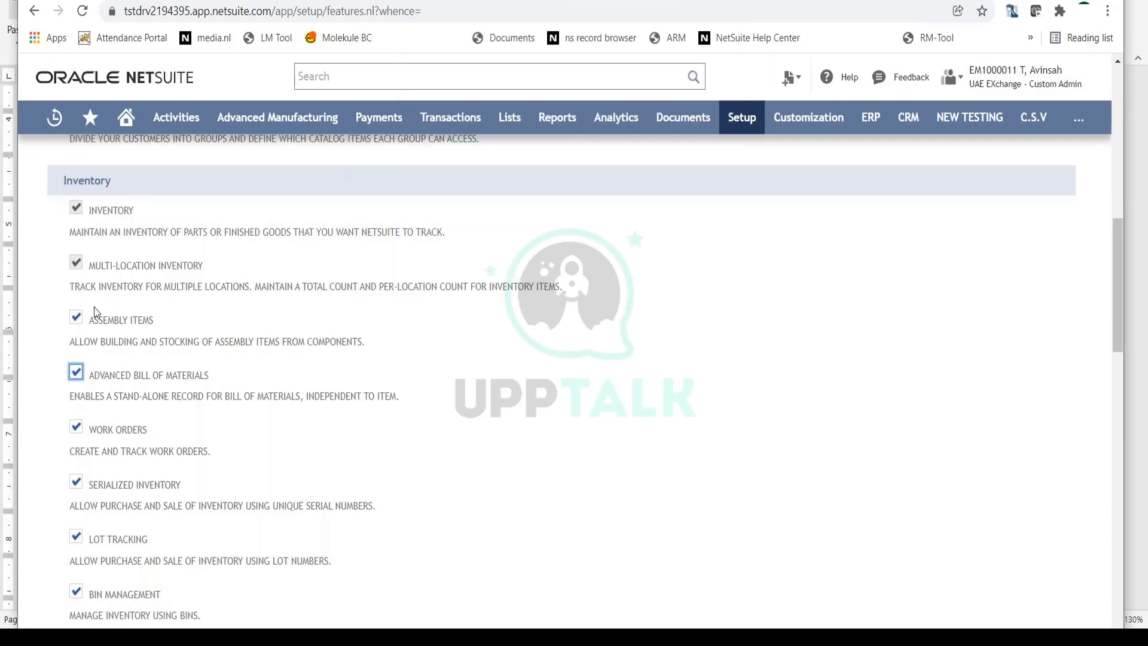
scroll(292, 417, up, 10)
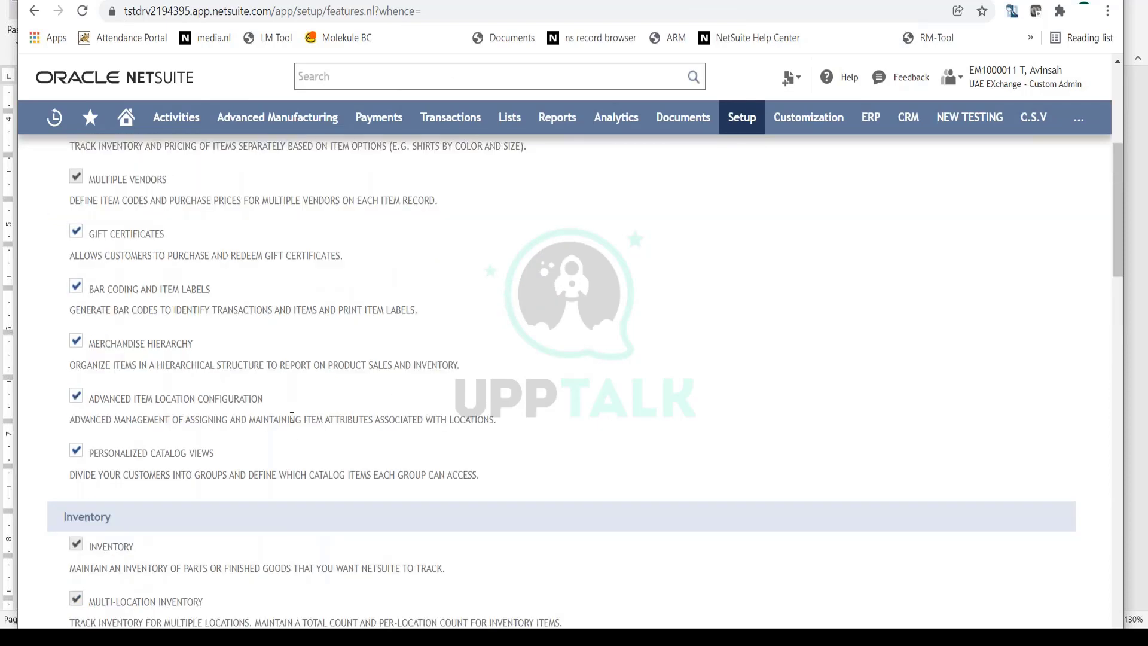
Step: Show the Accounting features and scroll down to the Advanced Features section
click(125, 338)
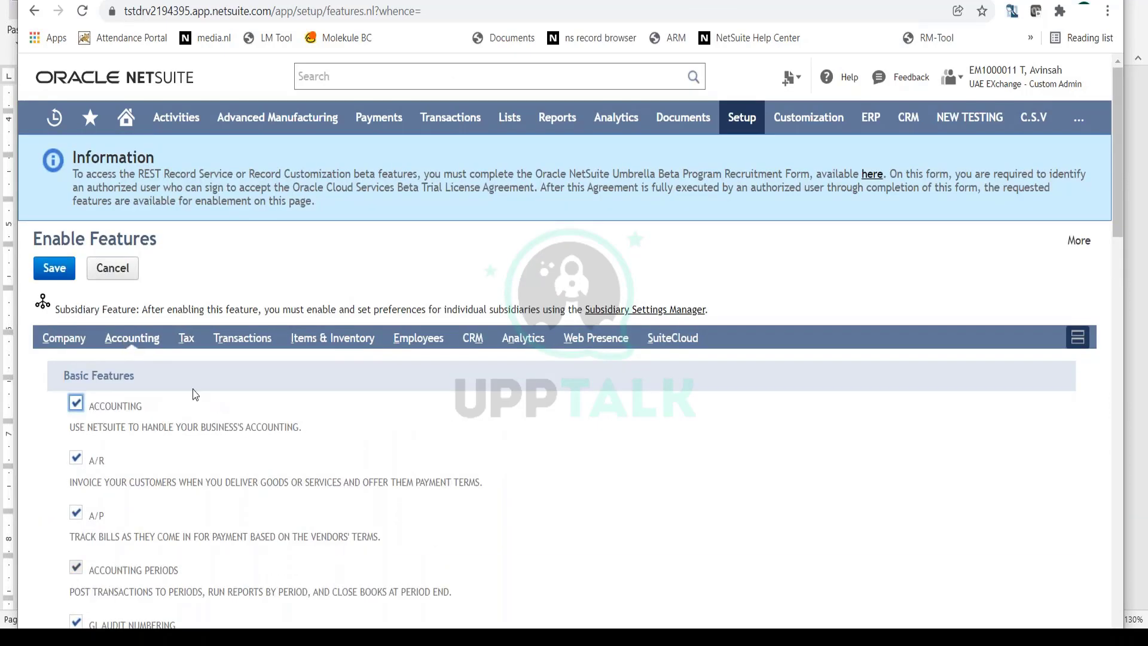
scroll(139, 273, down, 5)
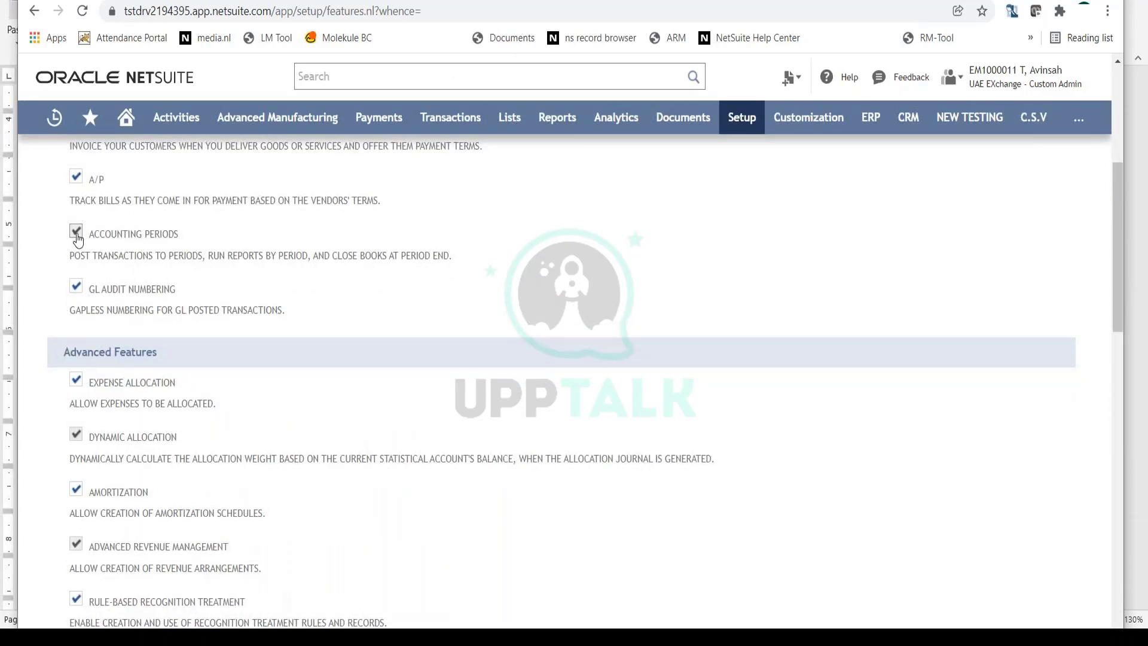